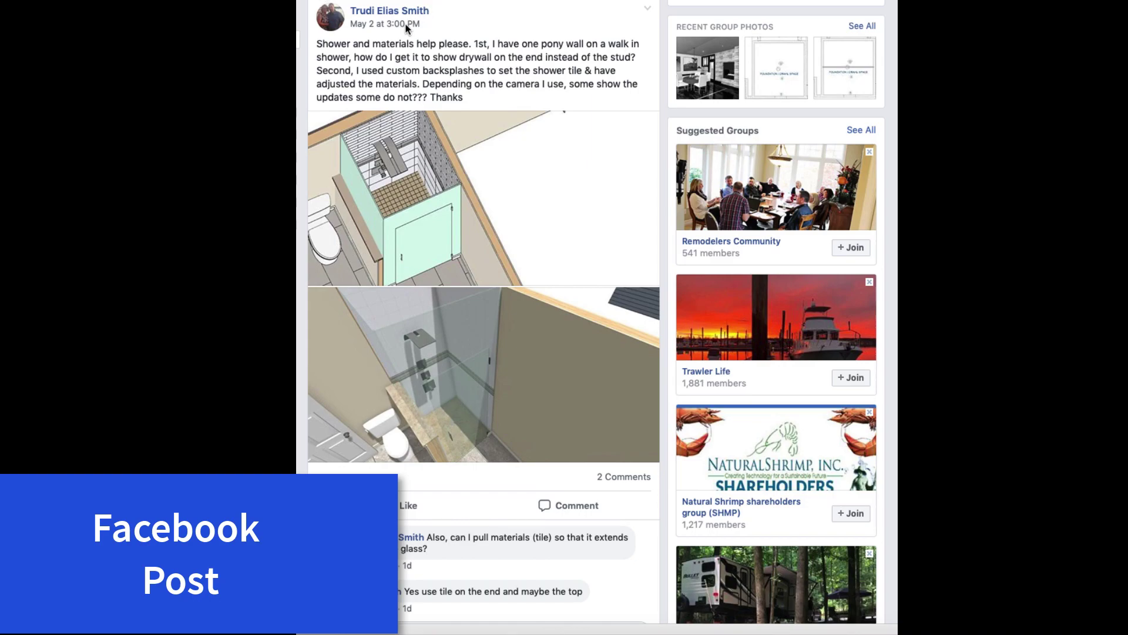
# Enlarge the reference shower design photo from the post.
pyautogui.scroll(-2, 422, 192)
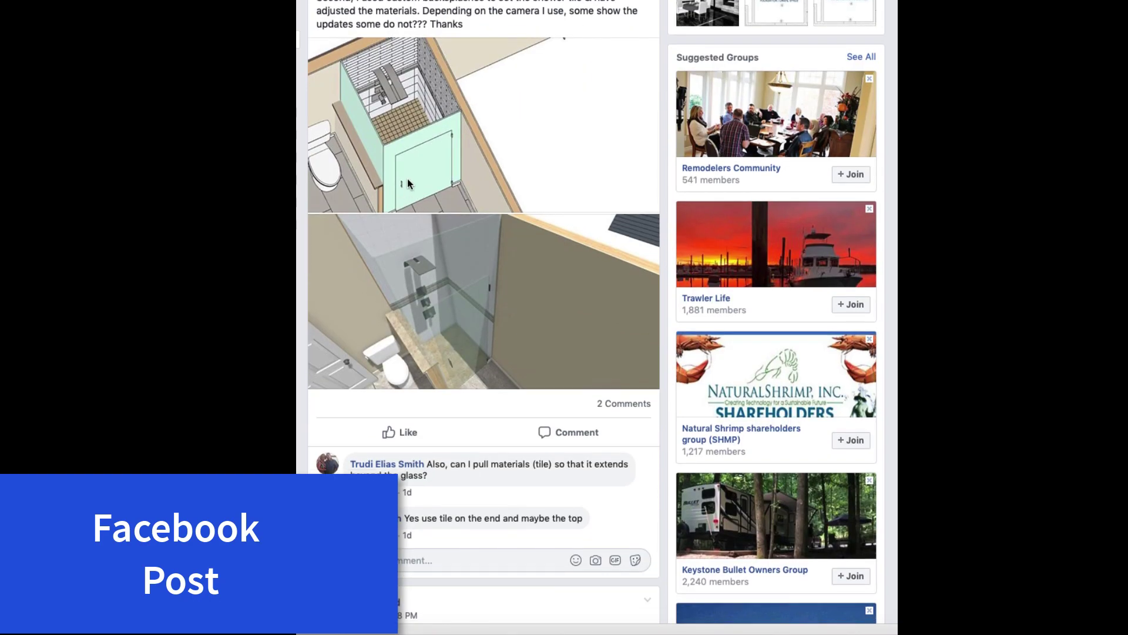
pyautogui.click(421, 183)
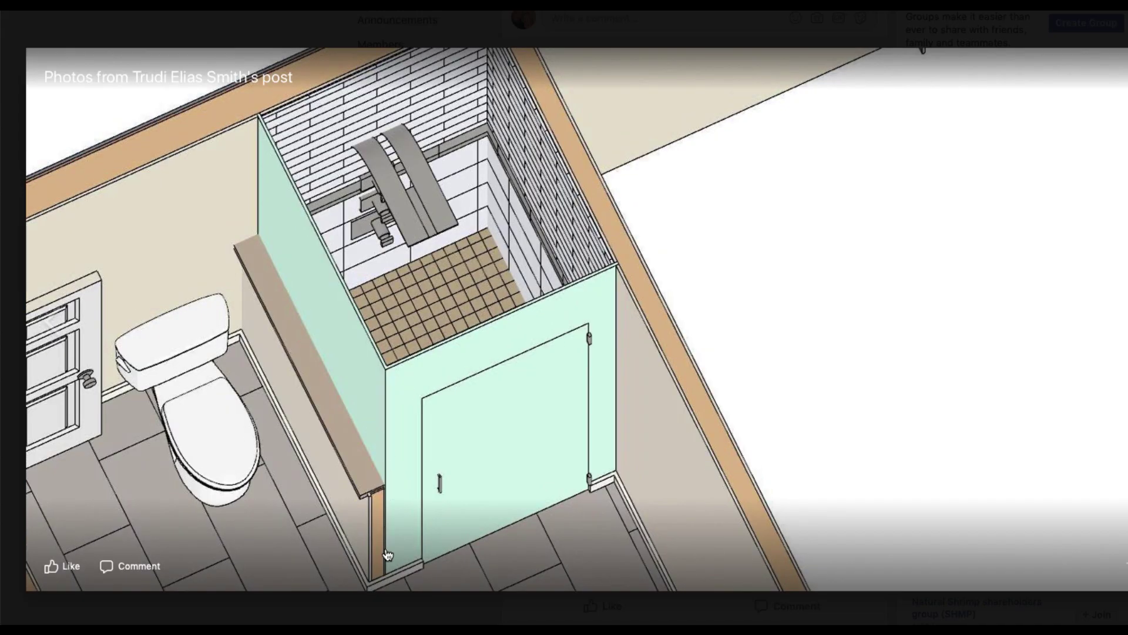
pyautogui.moveTo(382, 483)
pyautogui.mouseDown()
pyautogui.moveTo(379, 599)
pyautogui.moveTo(374, 558)
pyautogui.mouseUp()
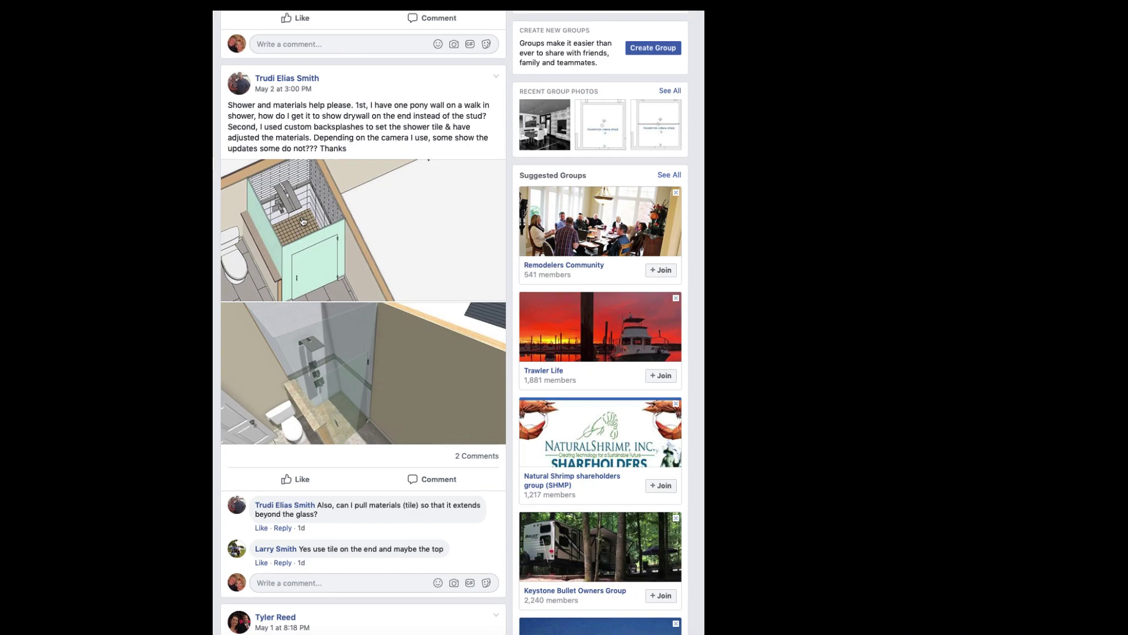
# List the wall types, including Straight Glass Wall and Straight Glass Pony Wall, beside the room plan.
pyautogui.scroll(-2, 347, 150)
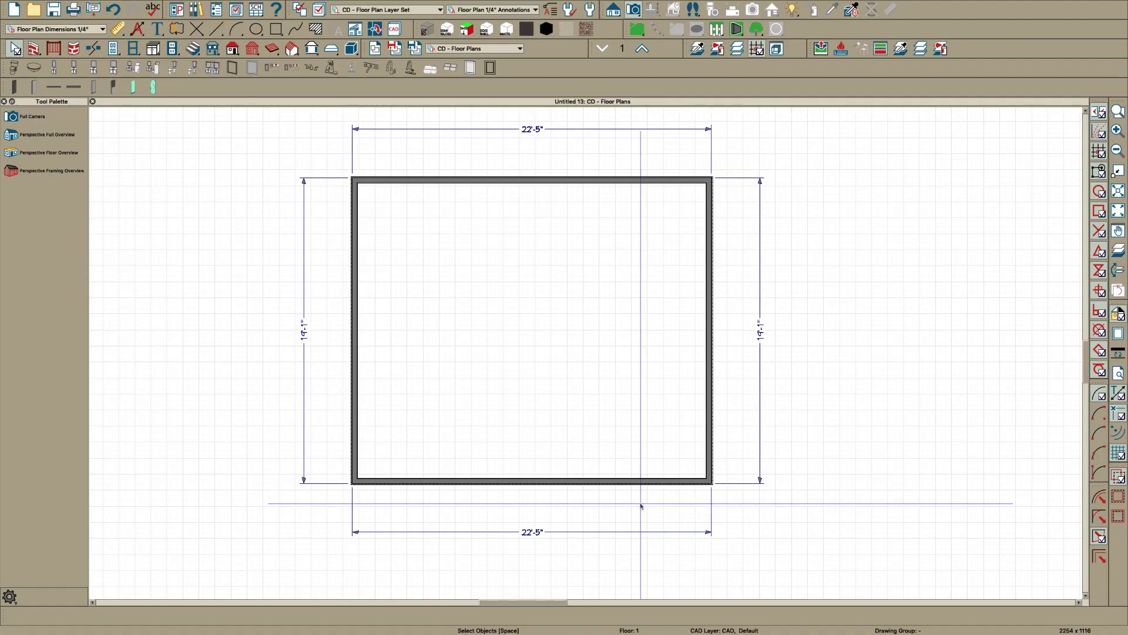
pyautogui.scroll(3, 318, 226)
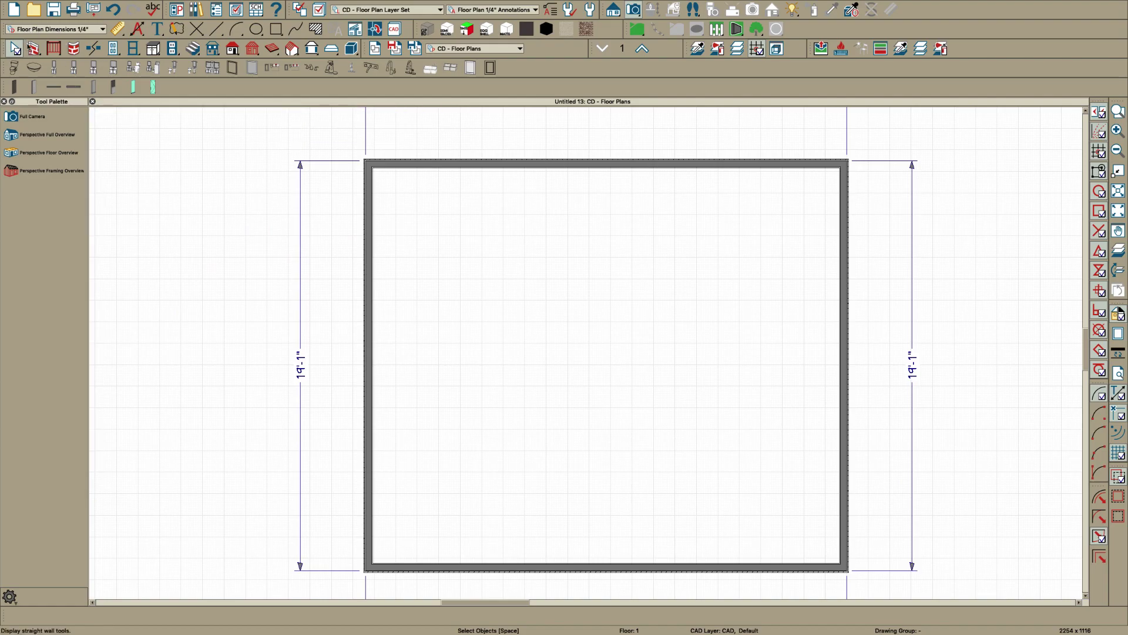
pyautogui.click(33, 48)
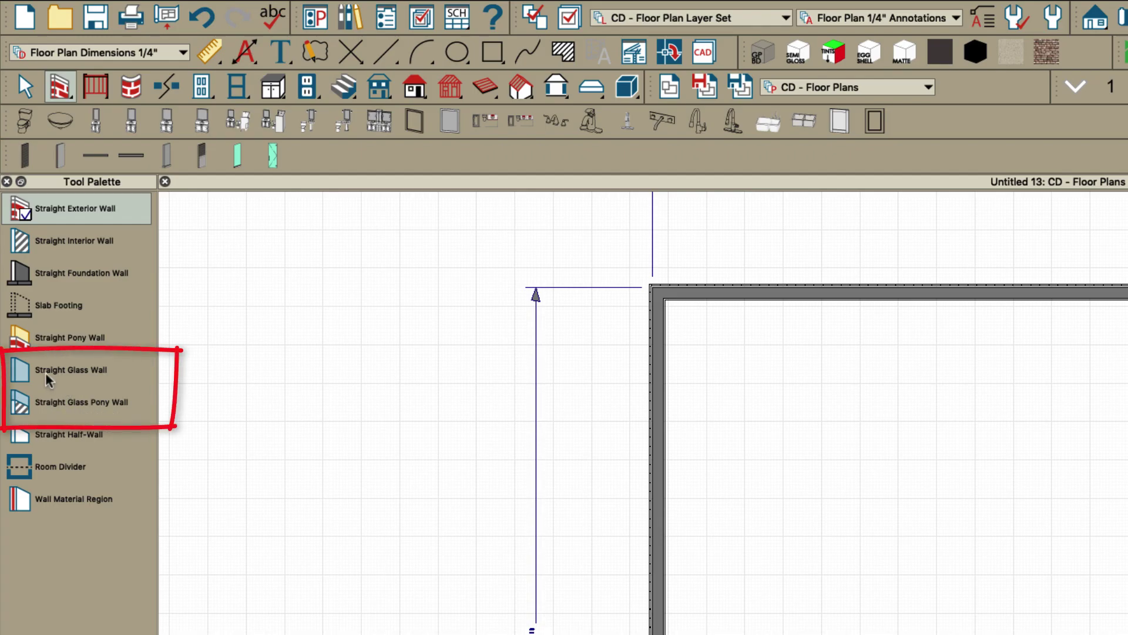
# Set glass pony wall defaults to a 42" lower wall, shown as upper wall outline and lower wall.
pyautogui.doubleClick(43, 411)
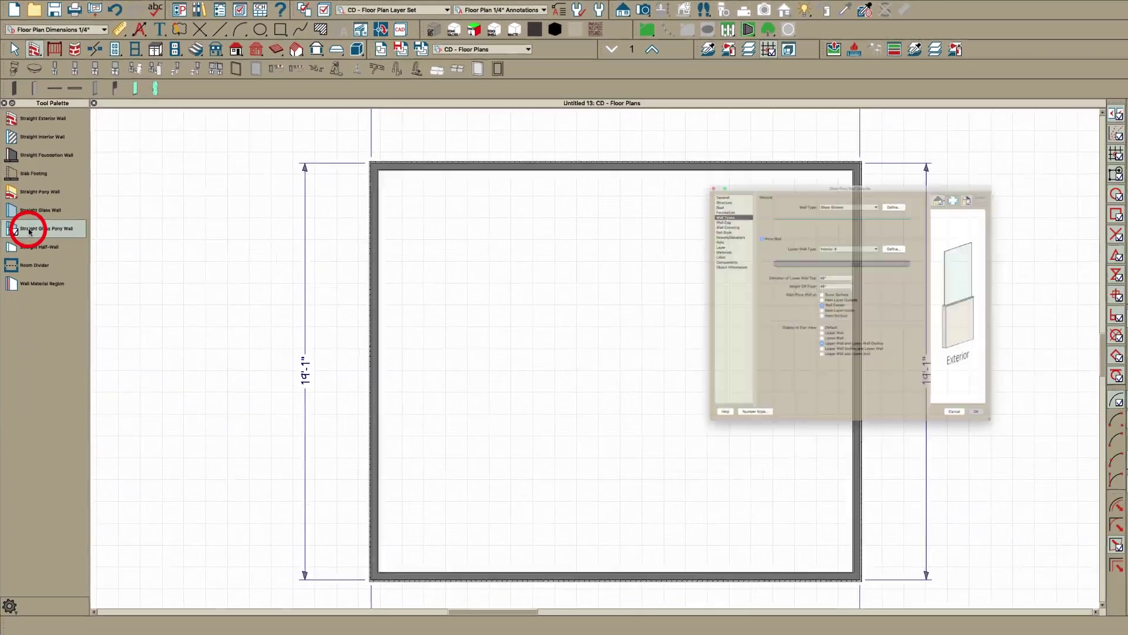
pyautogui.moveTo(752, 114); pyautogui.dragTo(409, 97)
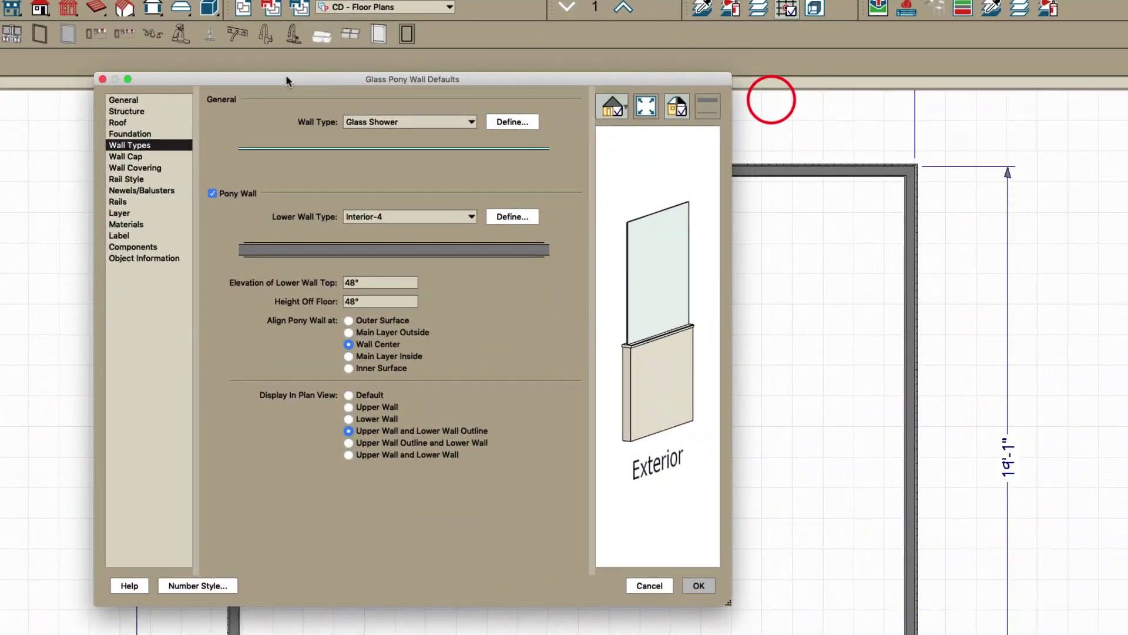
pyautogui.moveTo(286, 75); pyautogui.dragTo(288, 74)
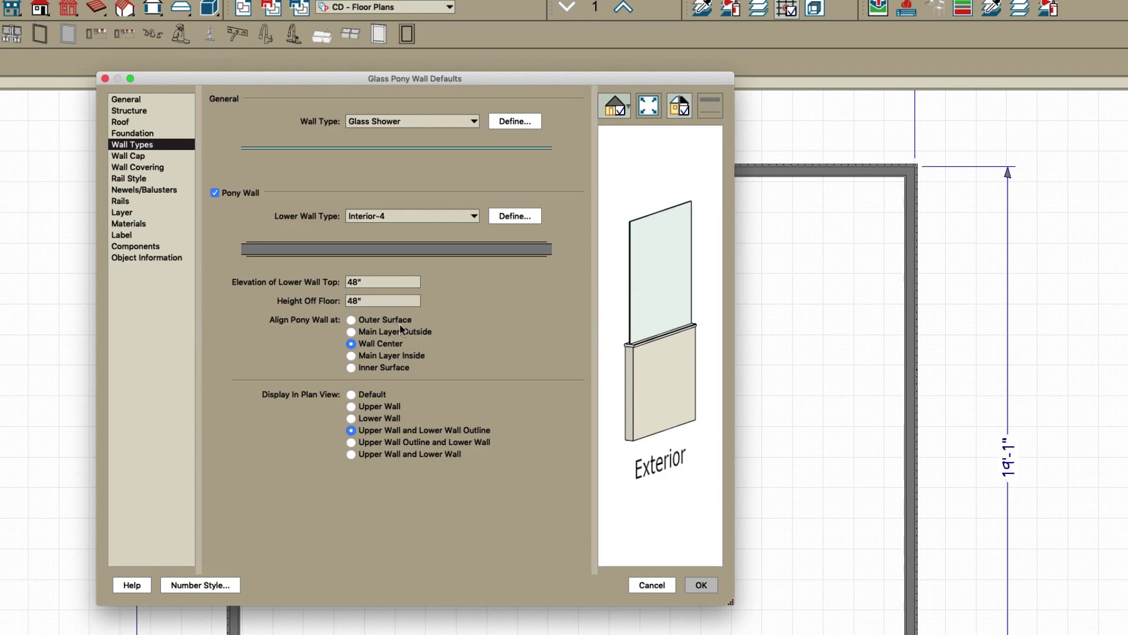
pyautogui.tripleClick(379, 302)
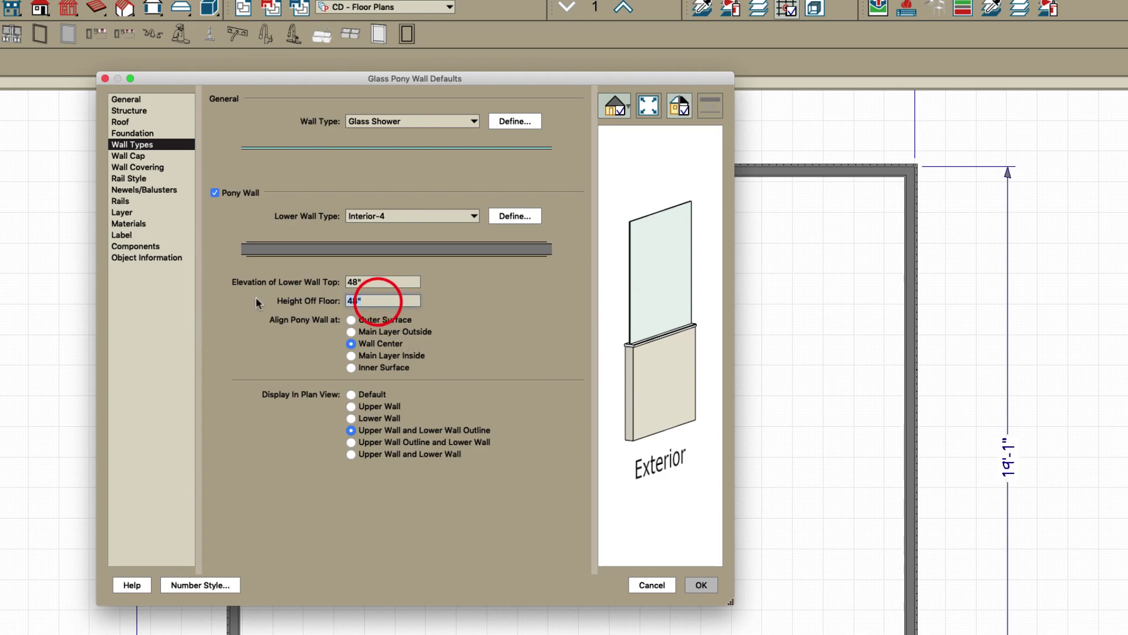
pyautogui.write('42')
pyautogui.press('Tab')
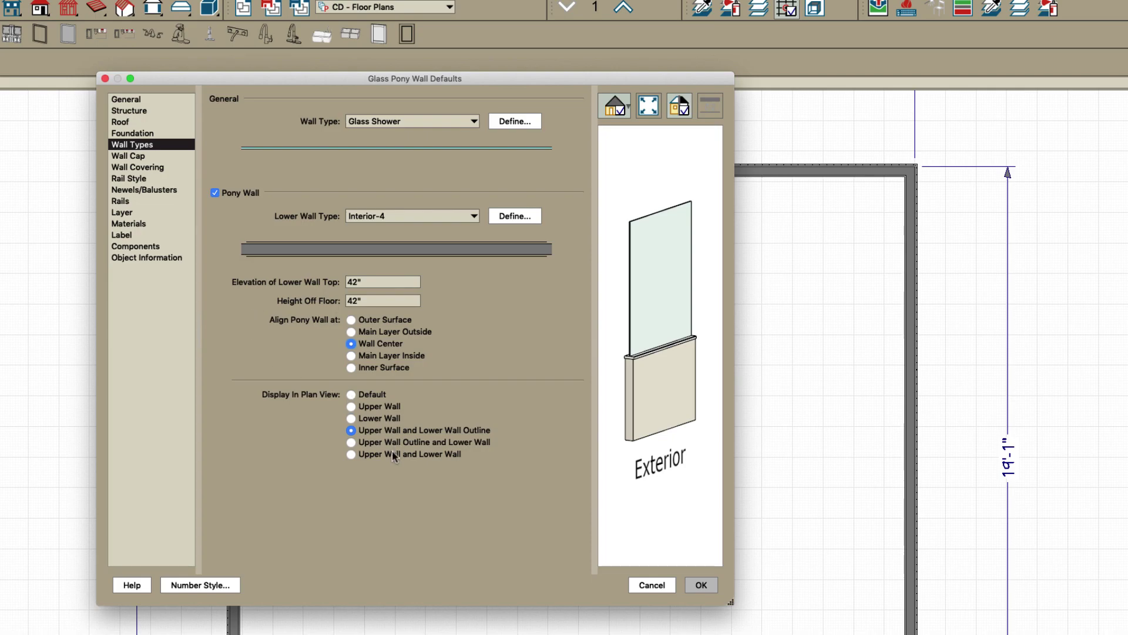
pyautogui.click(371, 418)
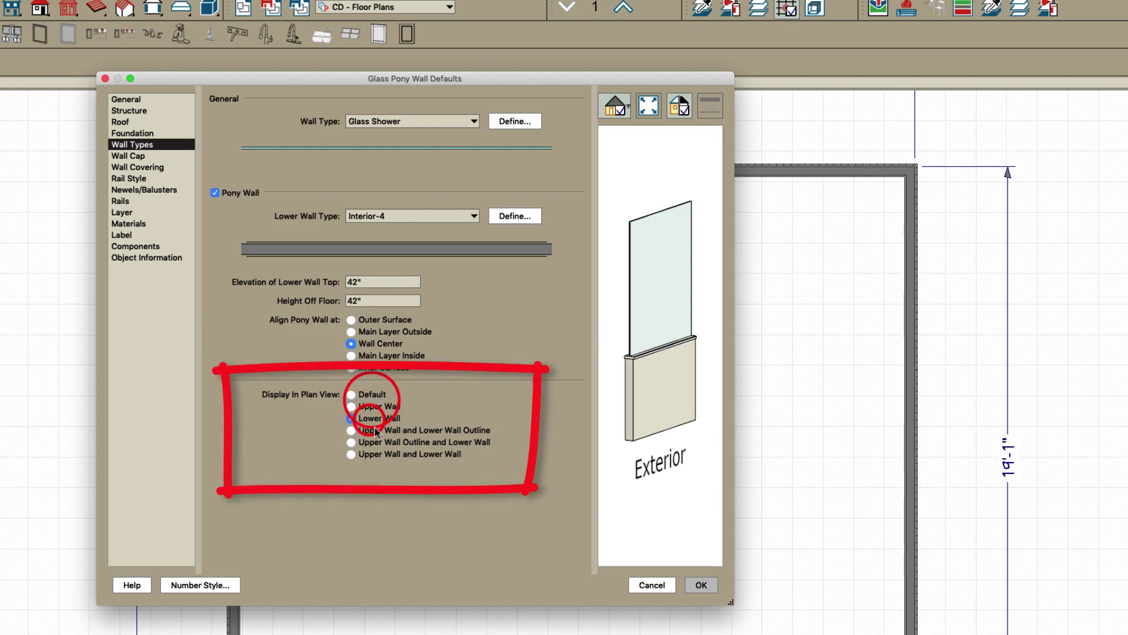
pyautogui.click(376, 442)
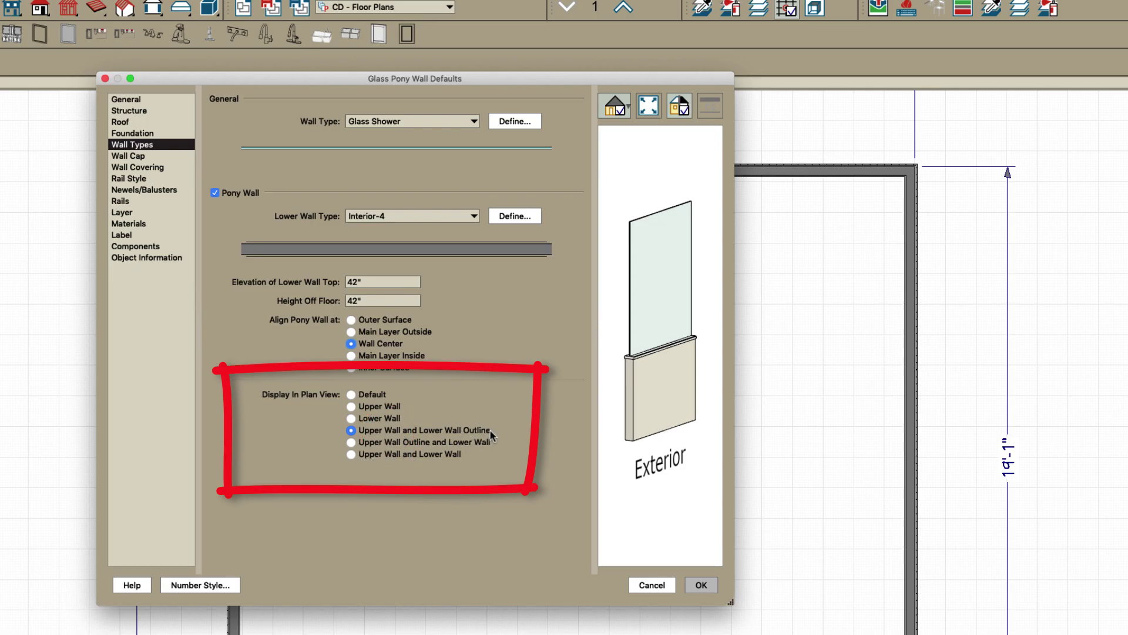
# Draw an L-shaped glass pony wall in the upper-left corner and view it in a vector 3D camera.
pyautogui.click(699, 583)
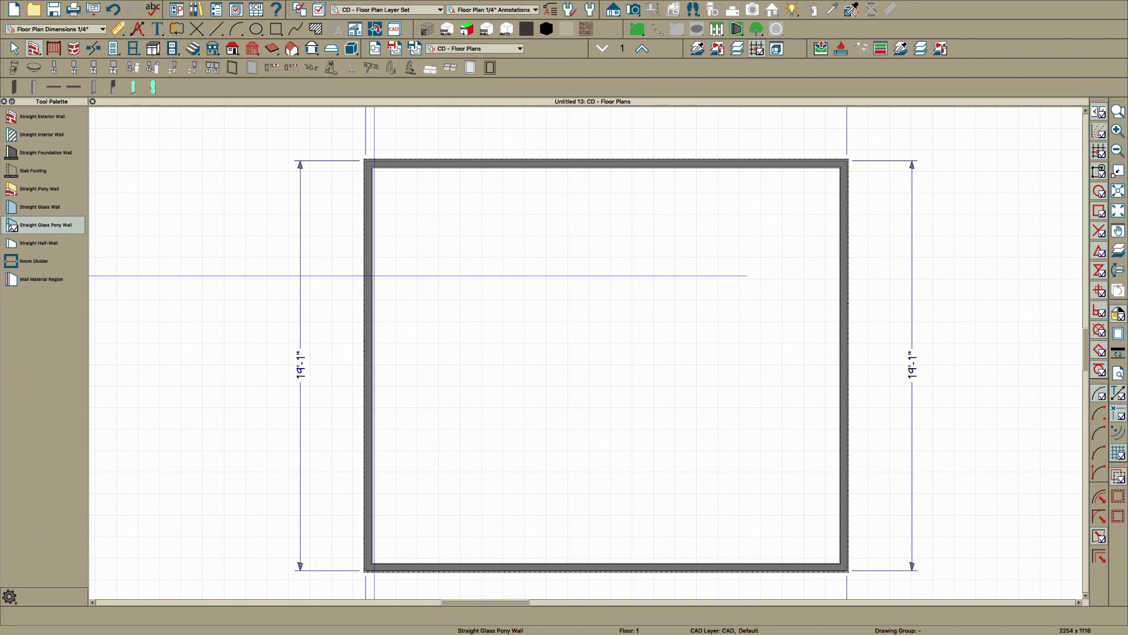
pyautogui.moveTo(372, 275)
pyautogui.mouseDown()
pyautogui.moveTo(550, 276)
pyautogui.moveTo(549, 169)
pyautogui.mouseUp()
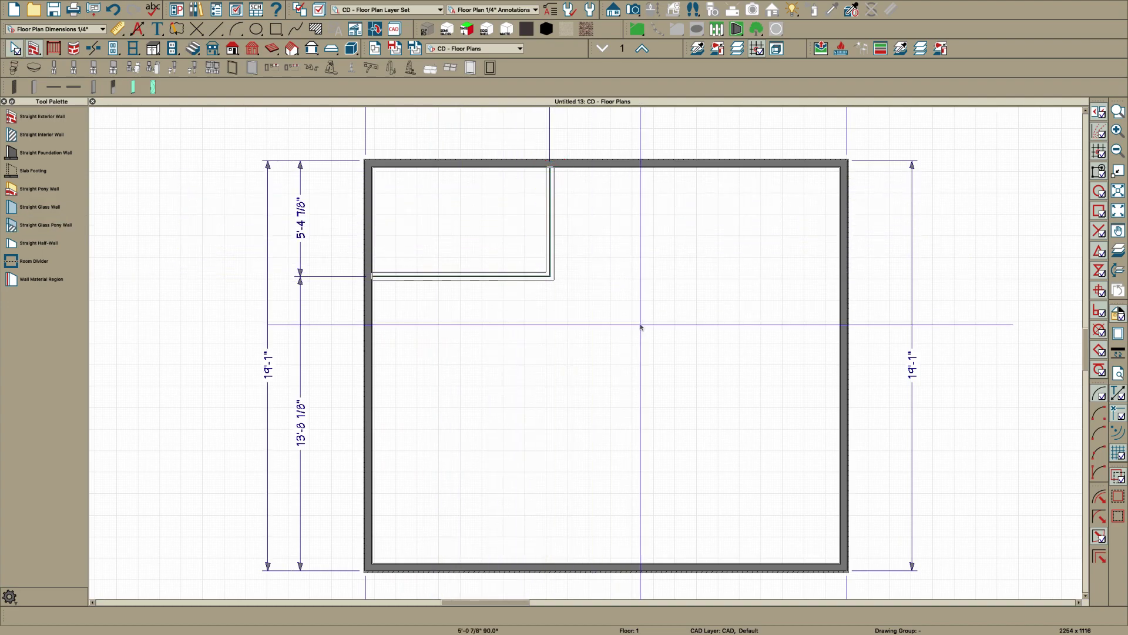
pyautogui.hotkey('ctrl', 'alt', 'y')
pyautogui.moveTo(698, 383); pyautogui.dragTo(649, 356)
pyautogui.click(619, 362)
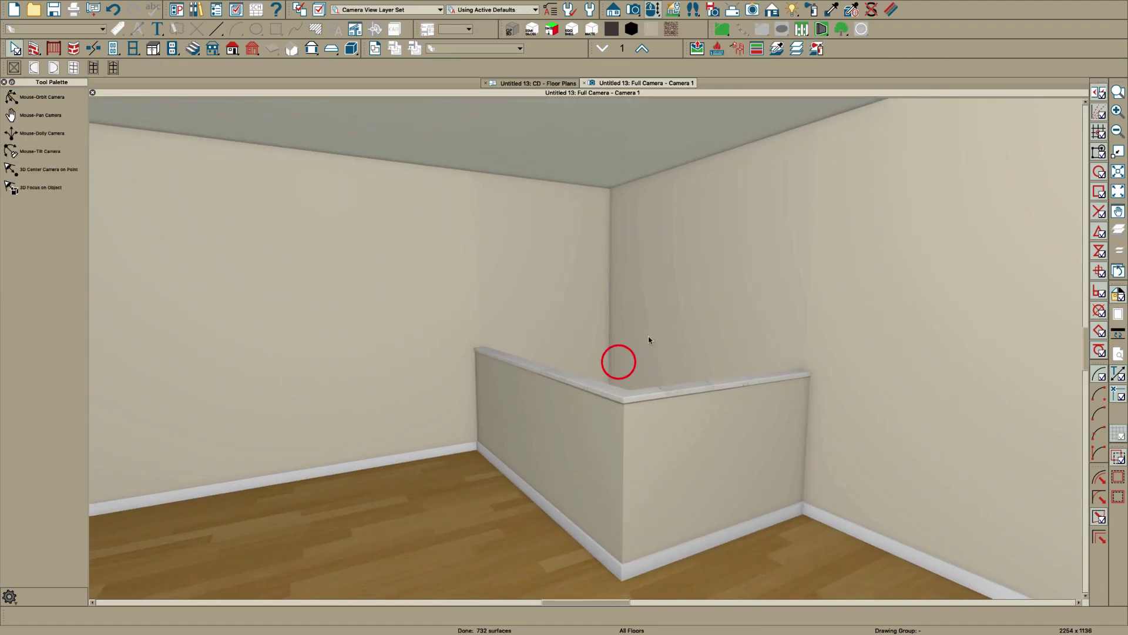
pyautogui.press('v')
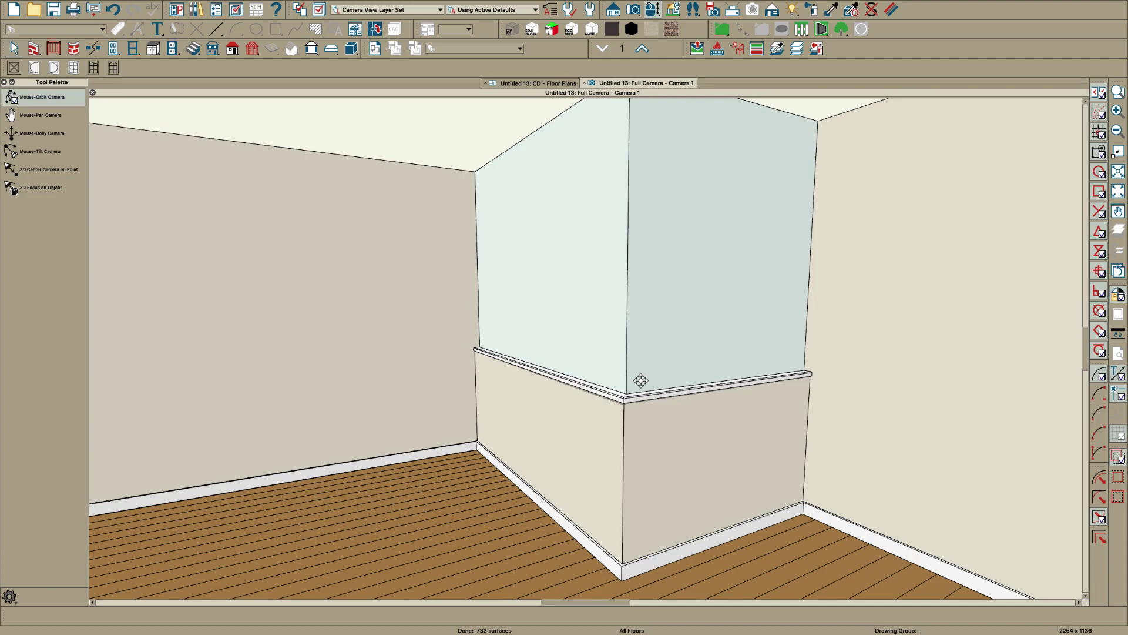
pyautogui.moveTo(640, 380); pyautogui.dragTo(644, 377)
pyautogui.press('Escape')
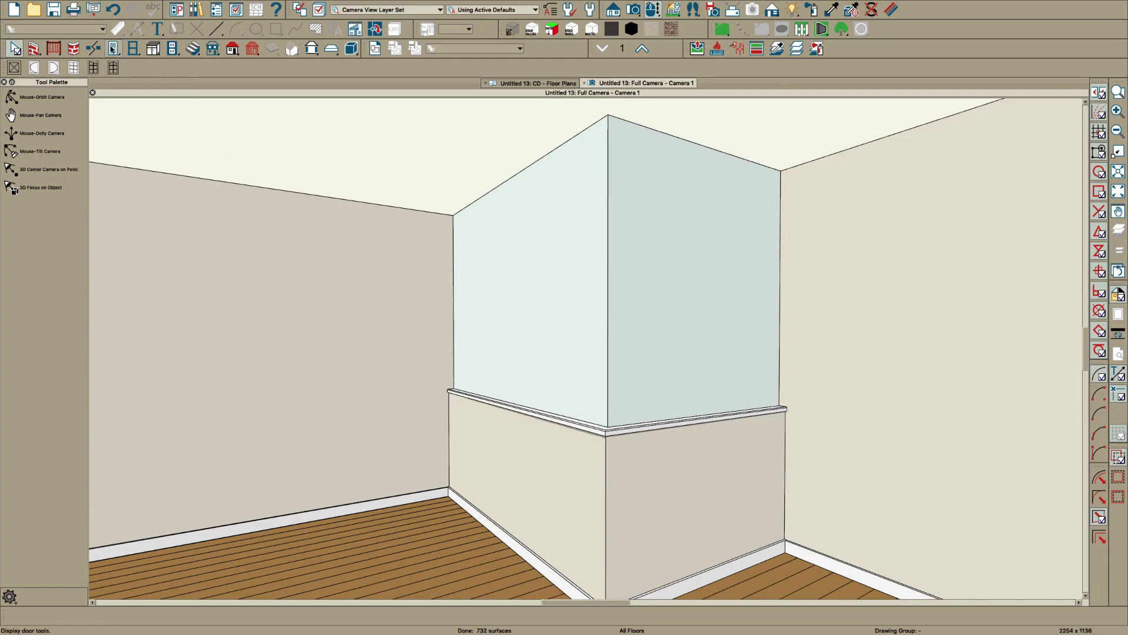
# Set shower door defaults to 96" high with a 6" floor-to-bottom offset.
pyautogui.click(112, 48)
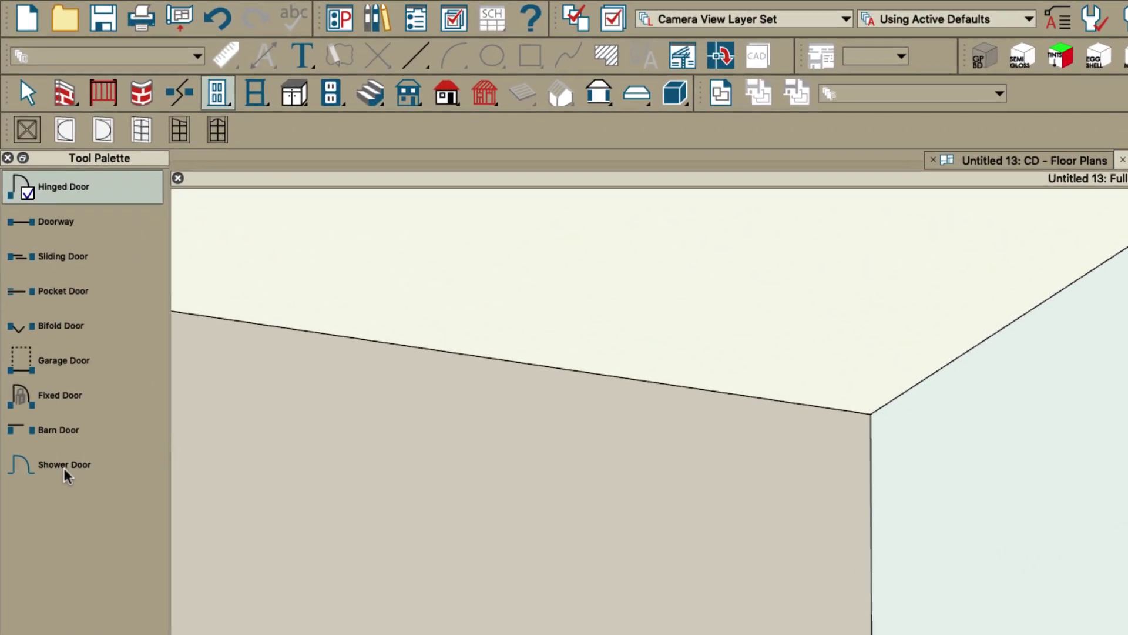
pyautogui.click(32, 245)
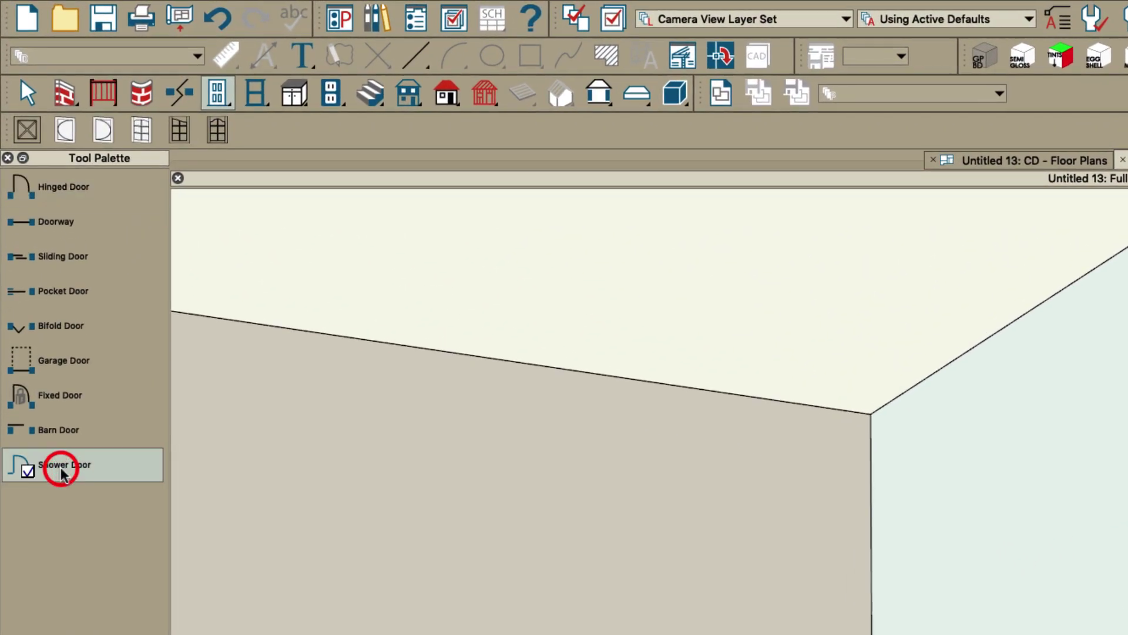
pyautogui.click(77, 468)
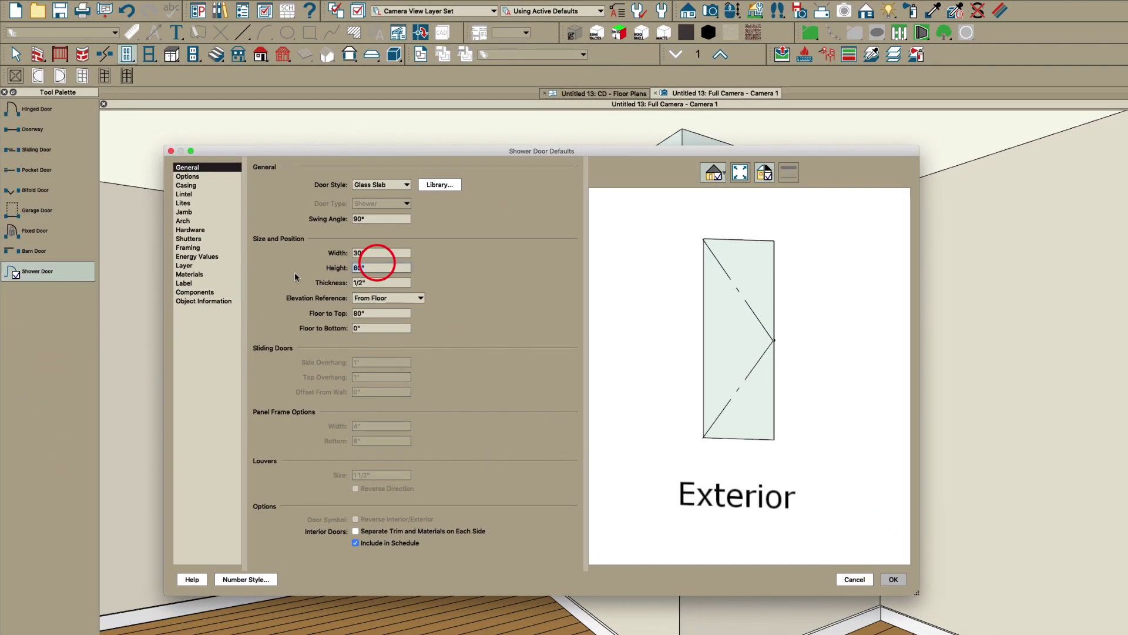
pyautogui.write('96')
pyautogui.press('Tab')
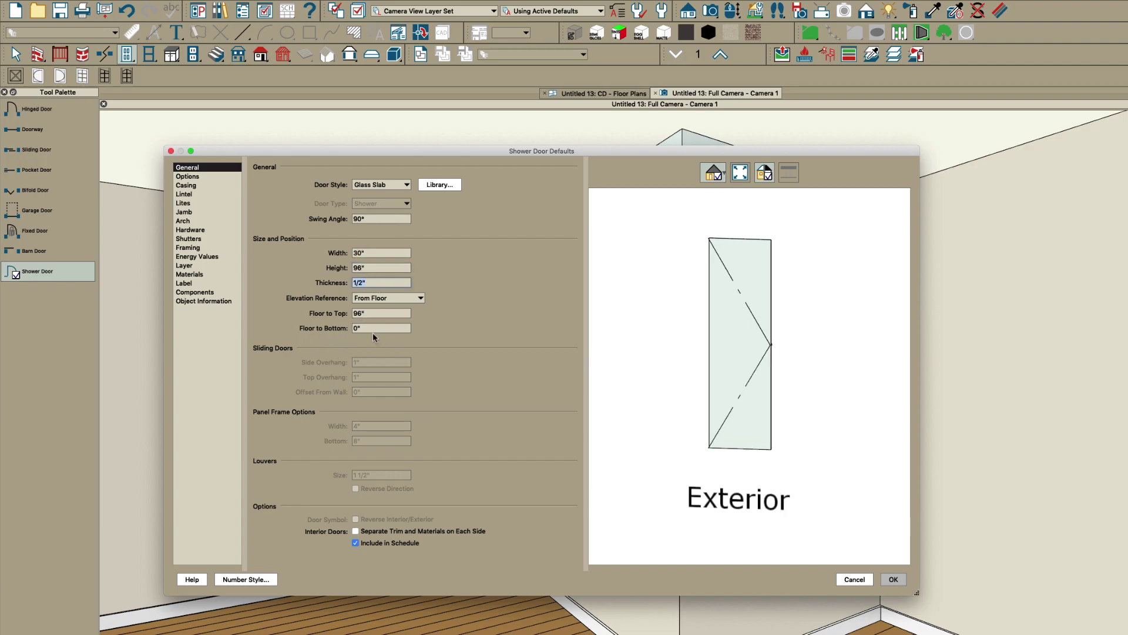
pyautogui.write('6')
pyautogui.press('Tab')
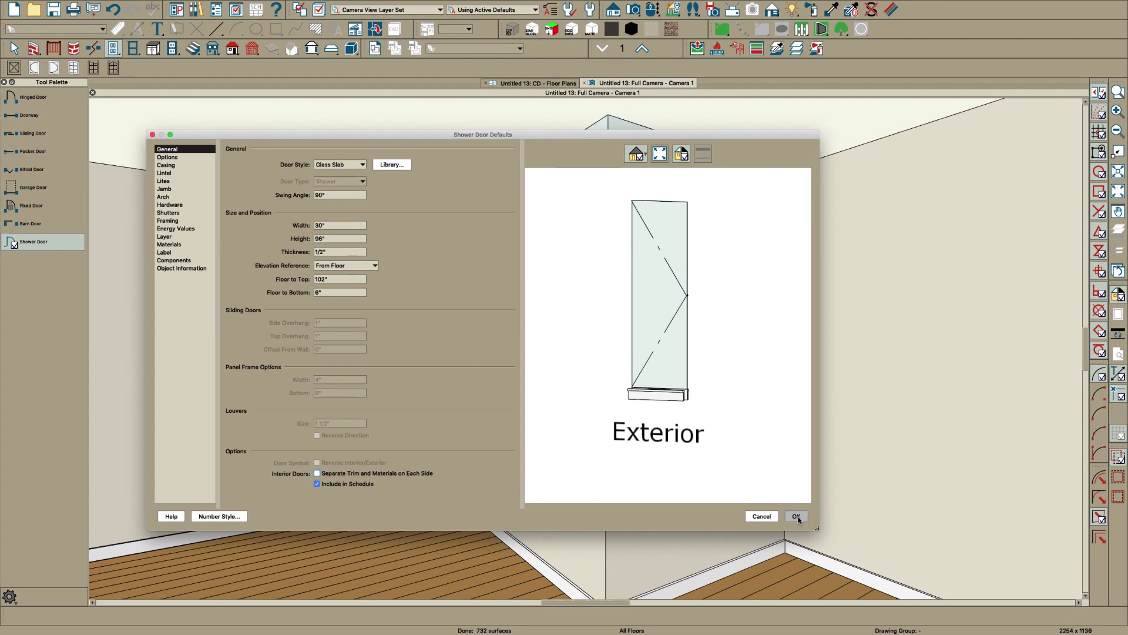
# Place a 30" glass shower door in the pony wall's opening.
pyautogui.click(797, 517)
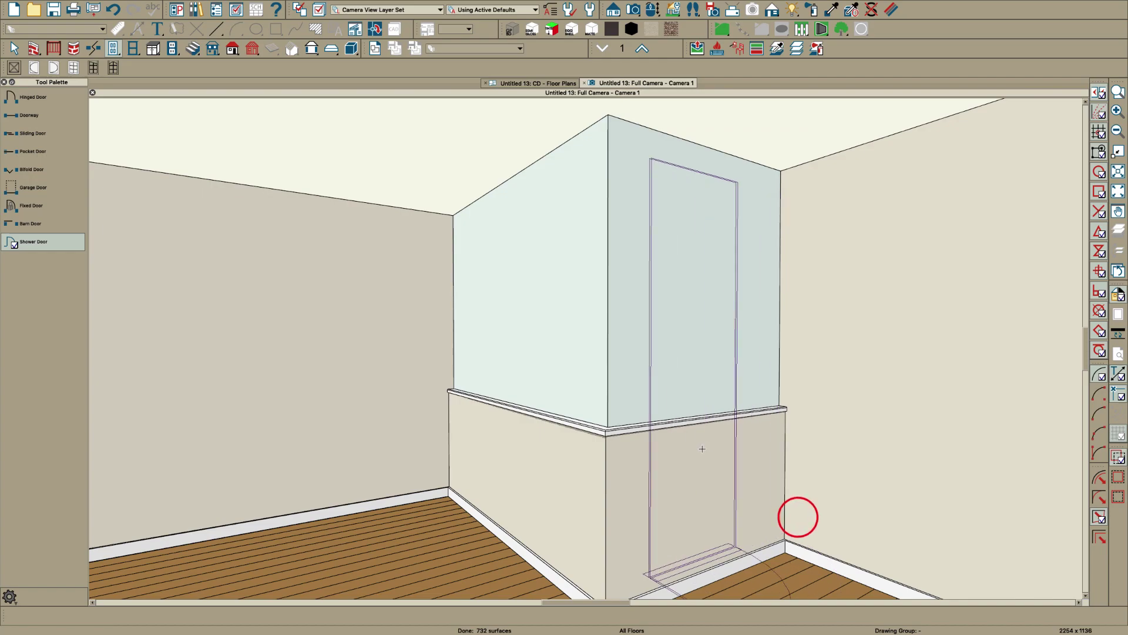
pyautogui.click(720, 448)
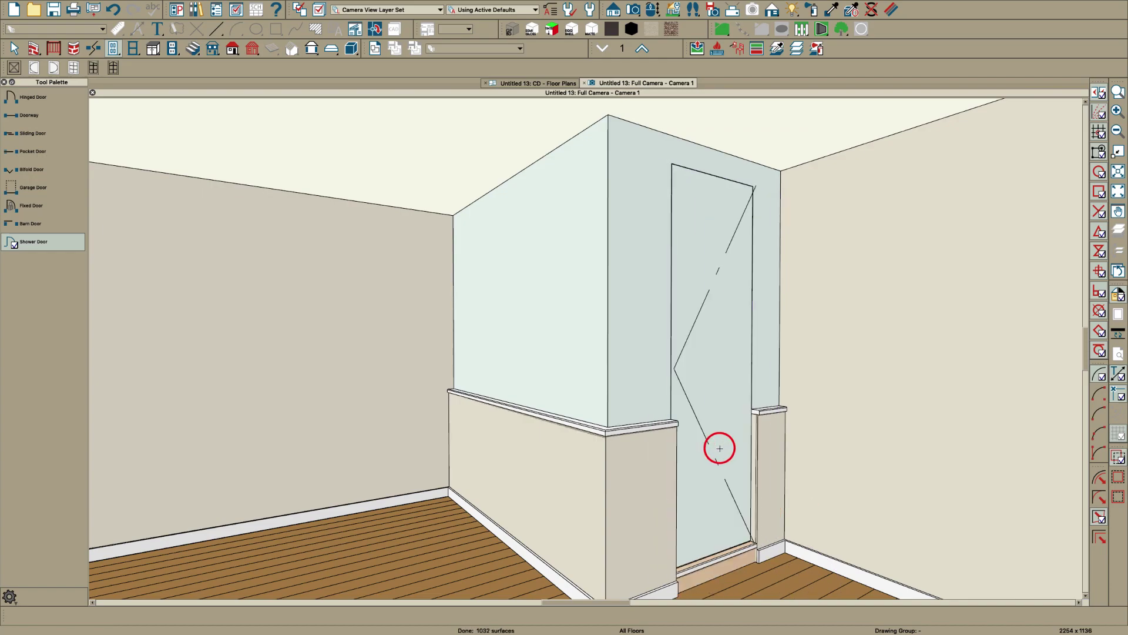
pyautogui.press('space')
# Flip the shower door's opening side so it swings outward, then return to the floor plan.
pyautogui.click(718, 454)
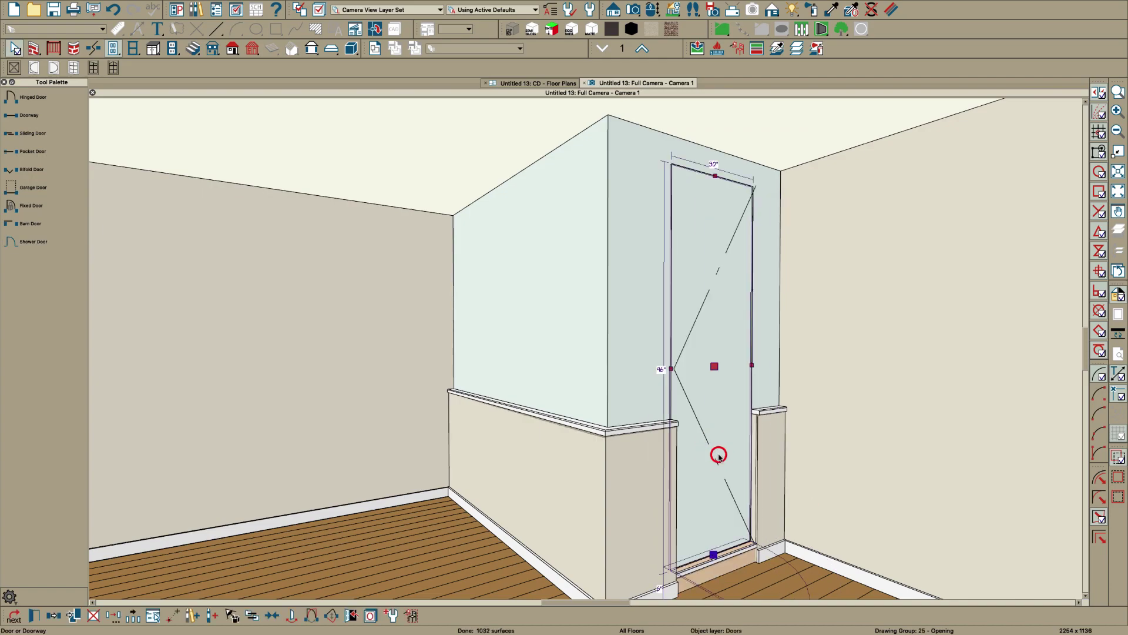
pyautogui.click(311, 615)
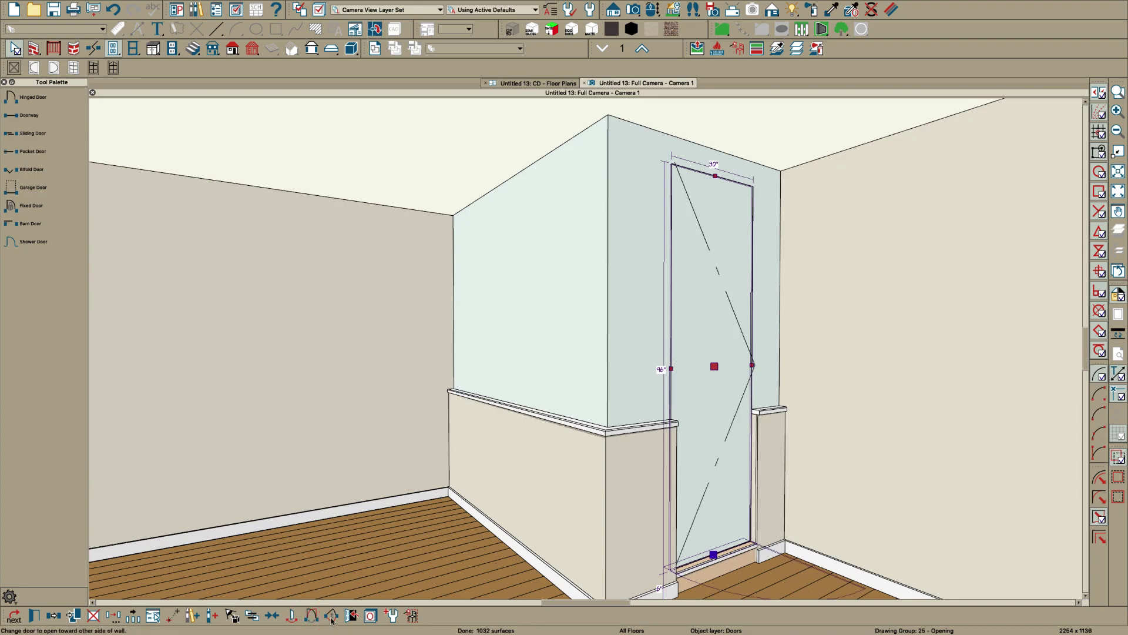
pyautogui.click(330, 616)
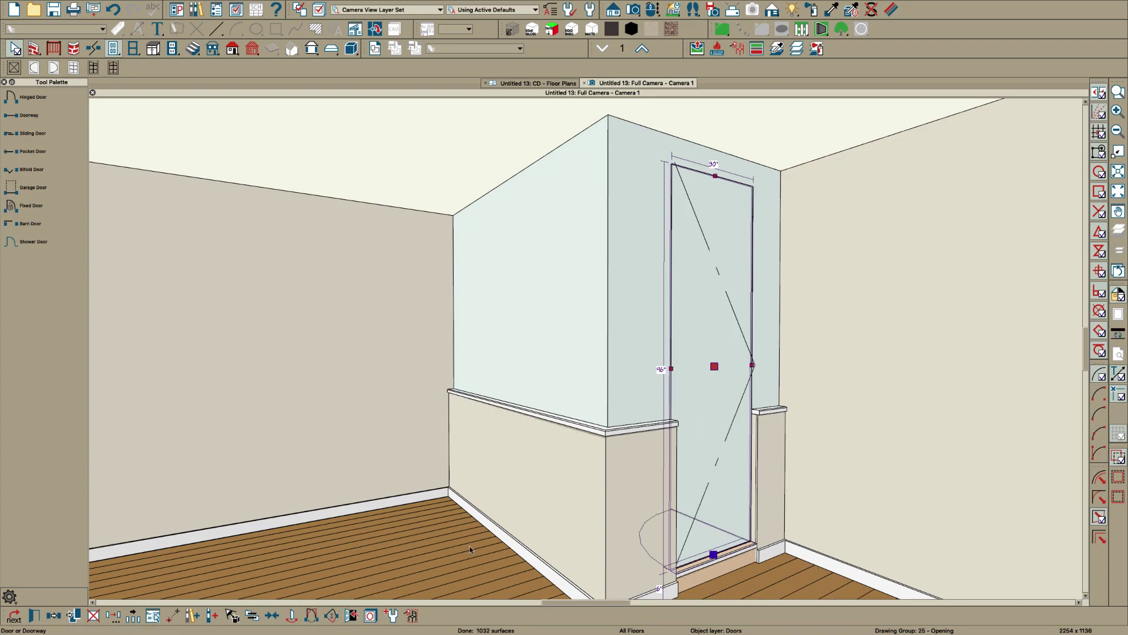
pyautogui.click(699, 441)
pyautogui.press('Escape')
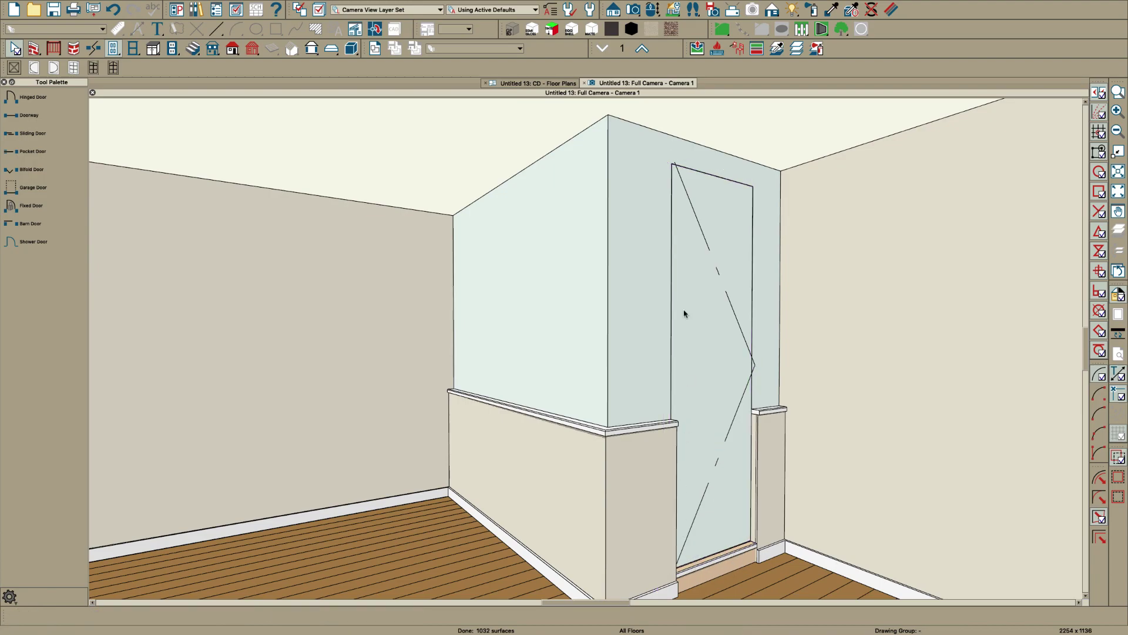
pyautogui.click(539, 84)
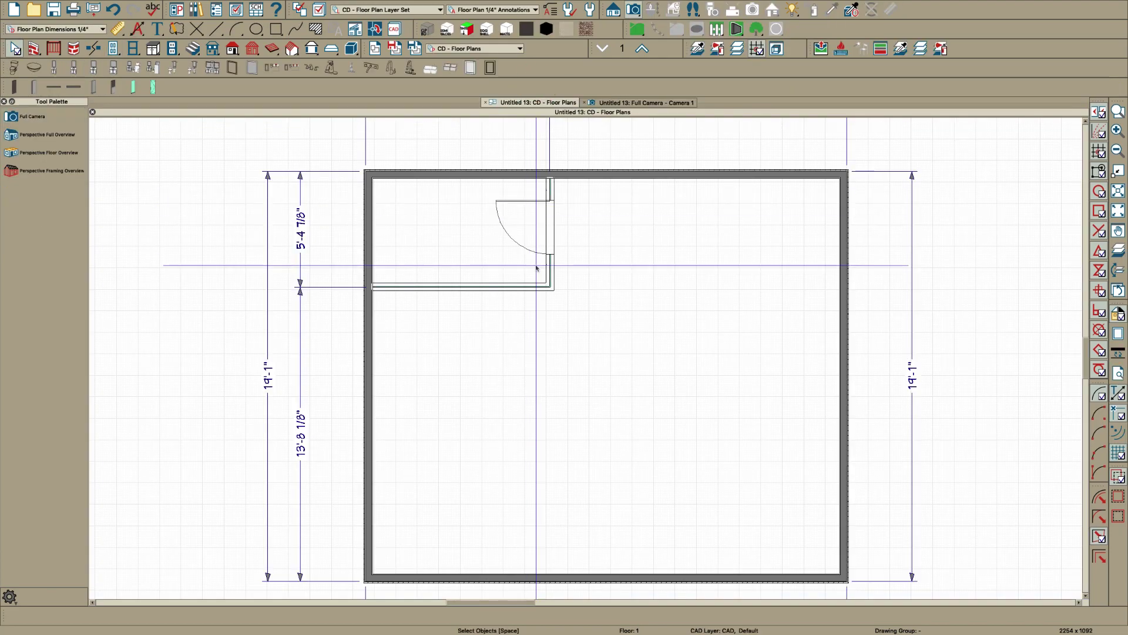
# Draw a straight glass wall from the horizontal wall's end up to the top wall, and pick Shower Door.
pyautogui.scroll(2, 560, 241)
pyautogui.scroll(1, 554, 320)
pyautogui.scroll(-2, 579, 438)
pyautogui.scroll(2, 554, 234)
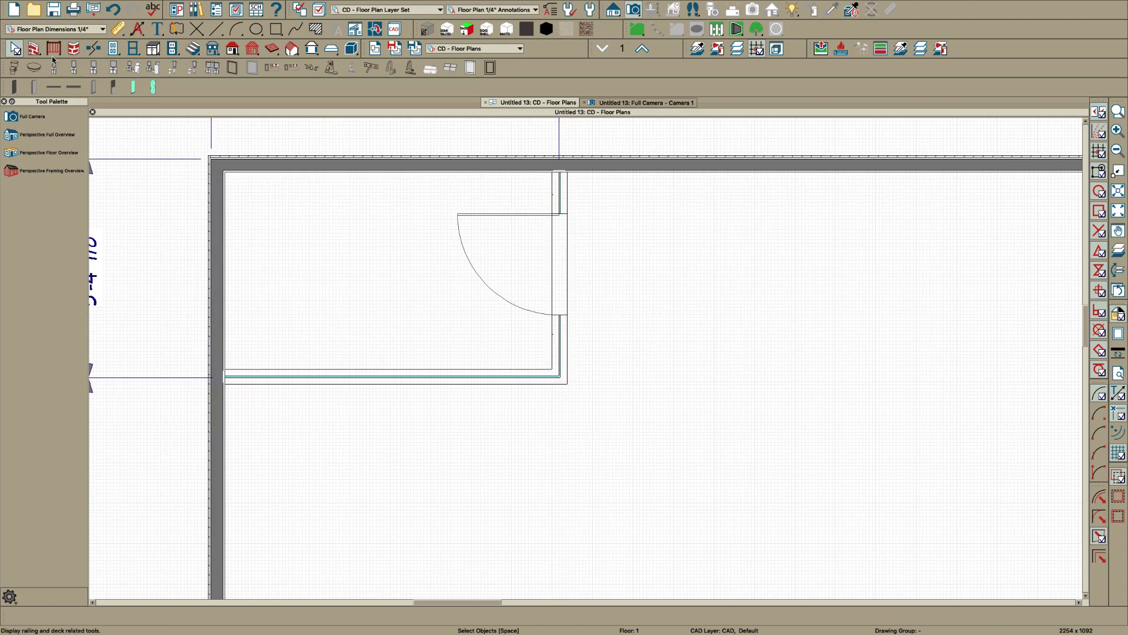
pyautogui.click(28, 54)
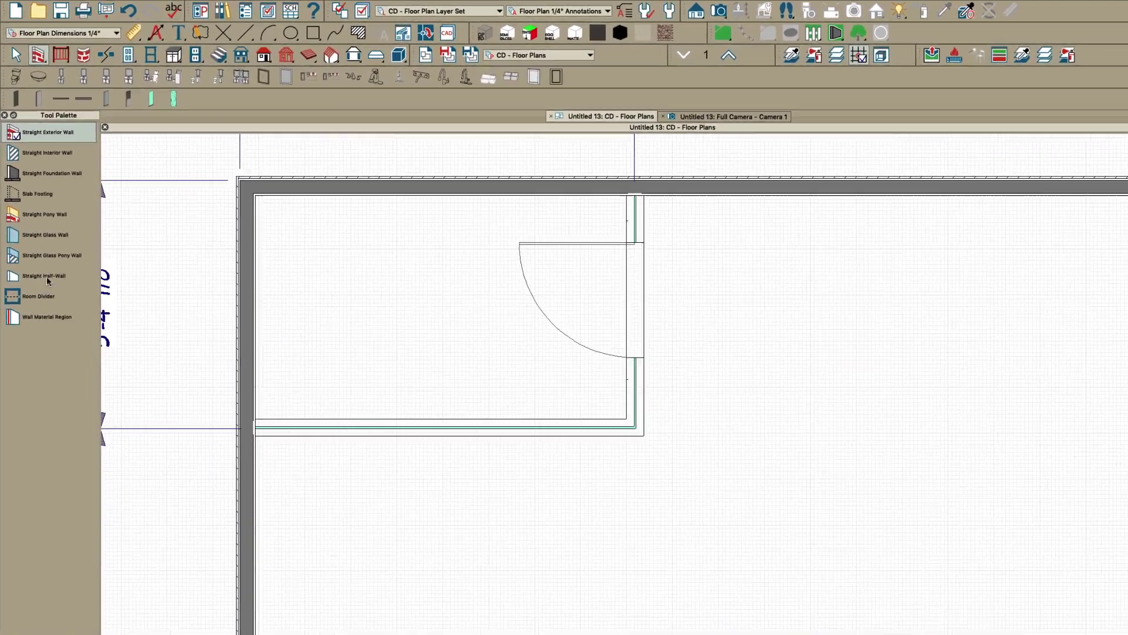
pyautogui.click(51, 277)
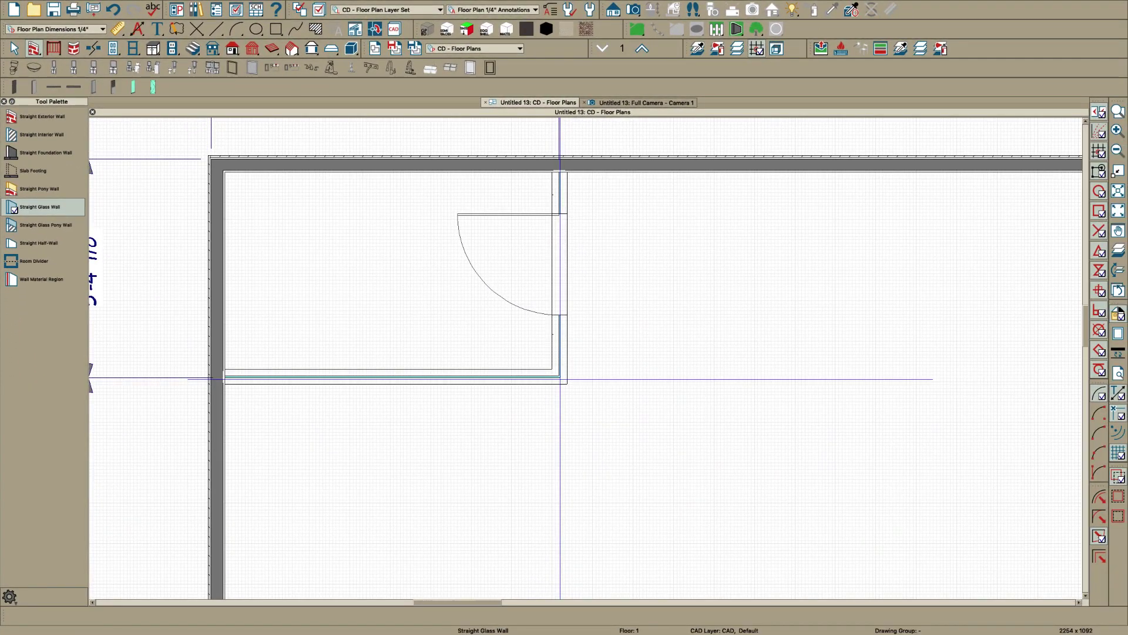
pyautogui.moveTo(559, 377); pyautogui.dragTo(560, 165)
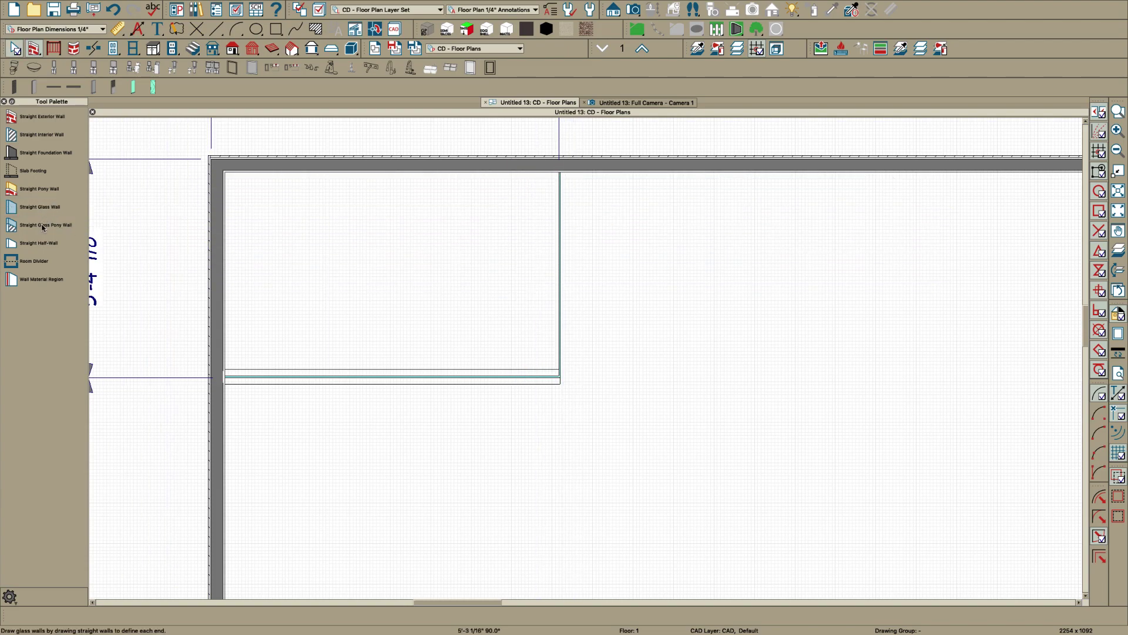
pyautogui.click(111, 51)
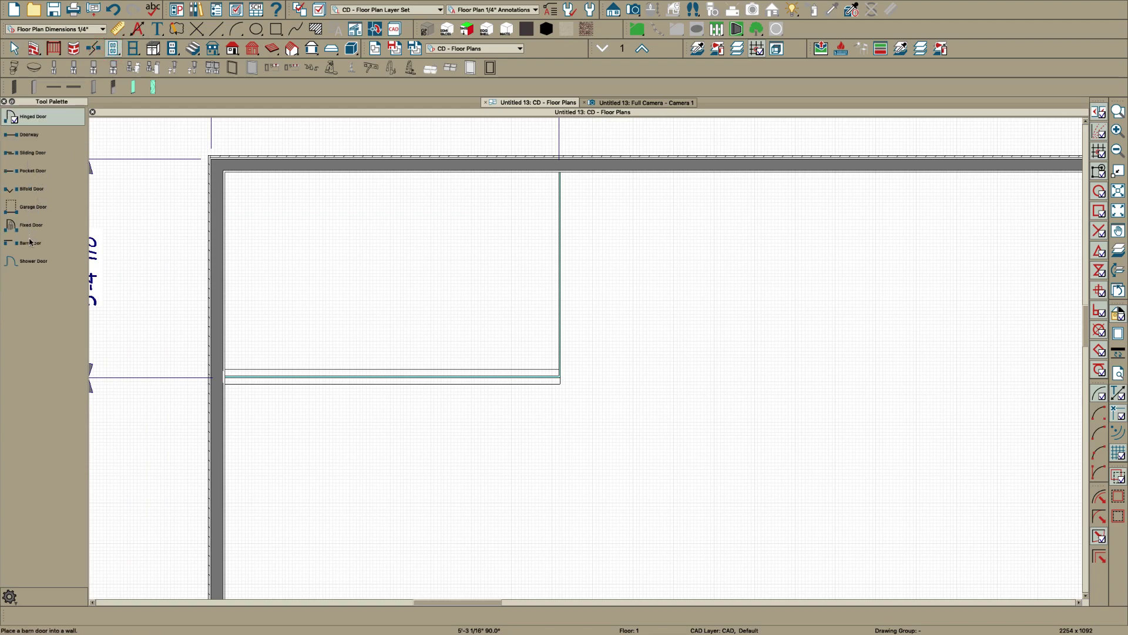
pyautogui.click(39, 263)
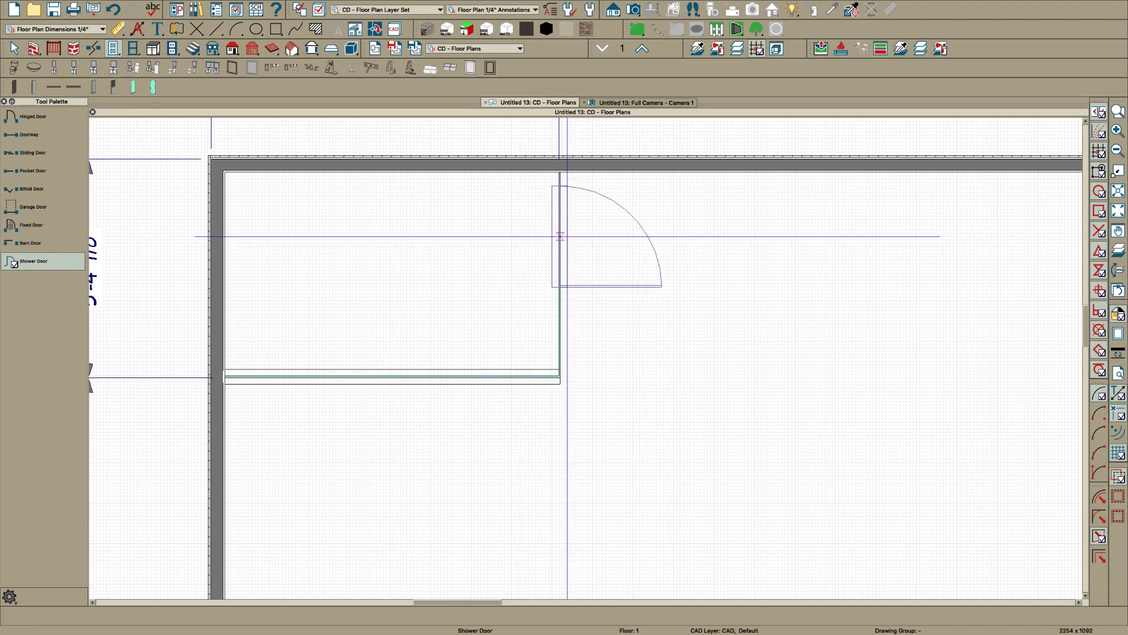
# Place a shower door in the new glass wall, widen it to 3'-1", and view it in 3D.
pyautogui.click(566, 234)
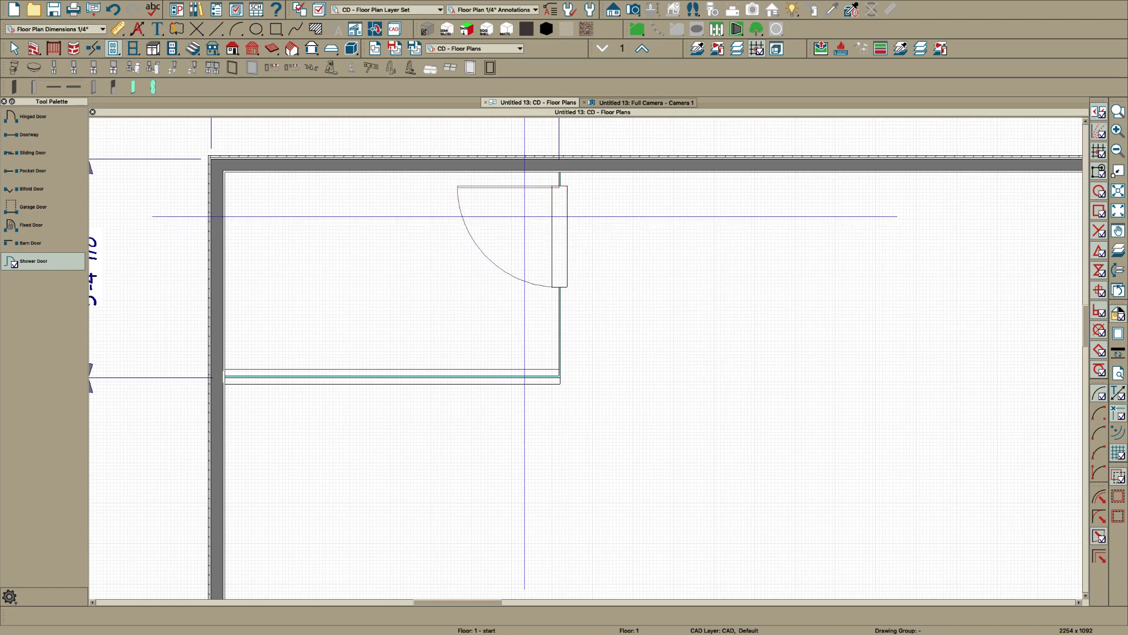
pyautogui.moveTo(567, 258); pyautogui.dragTo(561, 310)
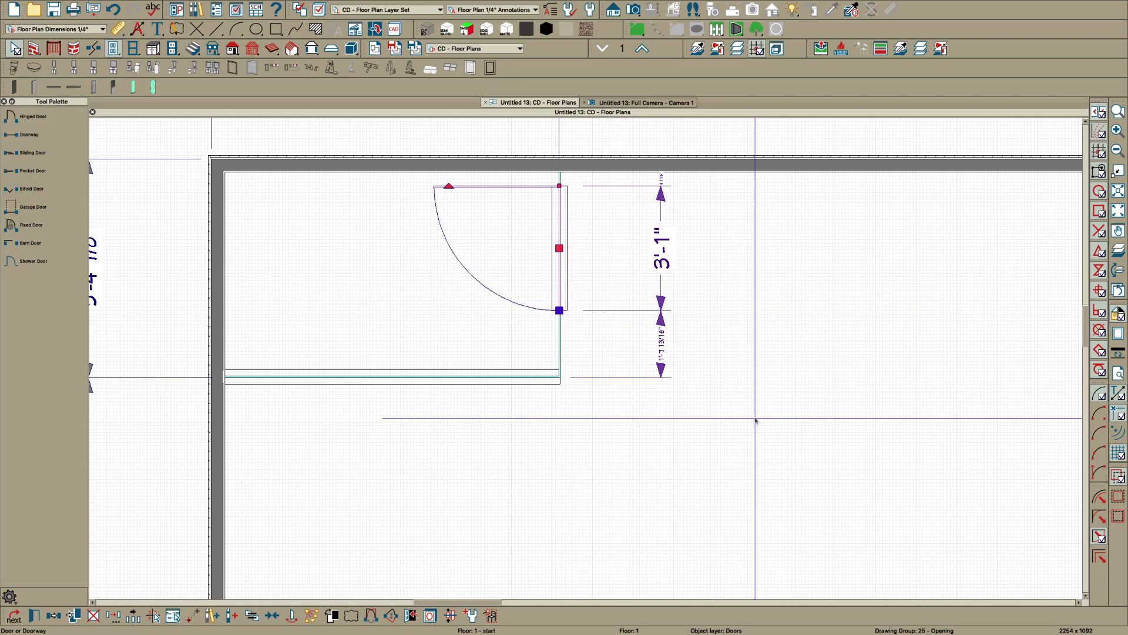
pyautogui.click(636, 103)
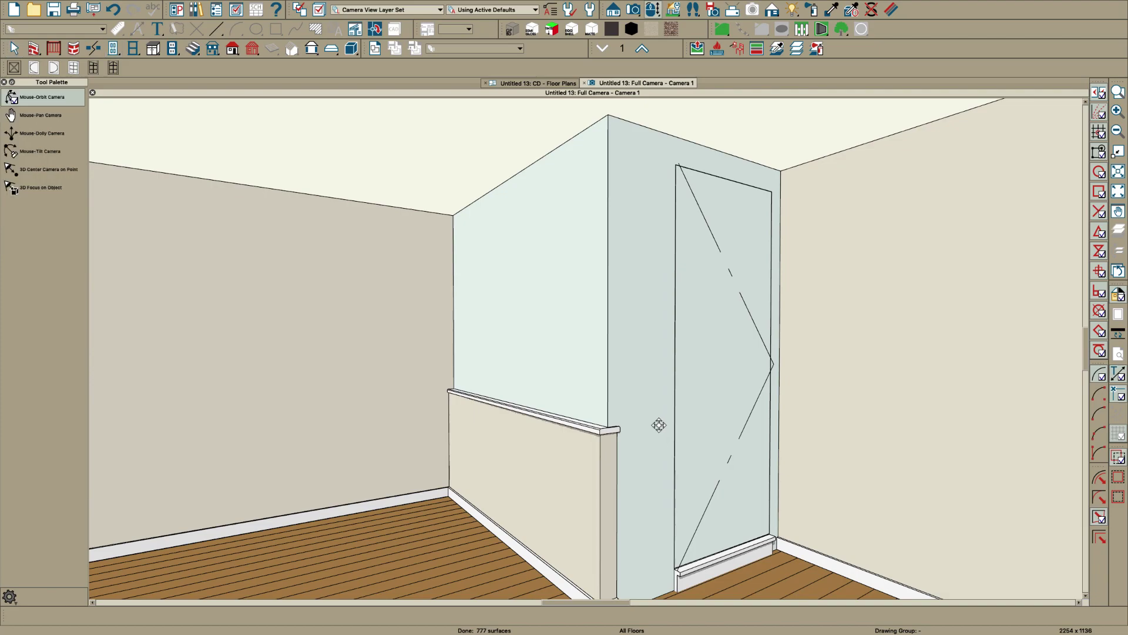
# Set the shower door's Floor to Bottom to 0" so it runs from the floor to 96".
pyautogui.moveTo(658, 423); pyautogui.dragTo(659, 439)
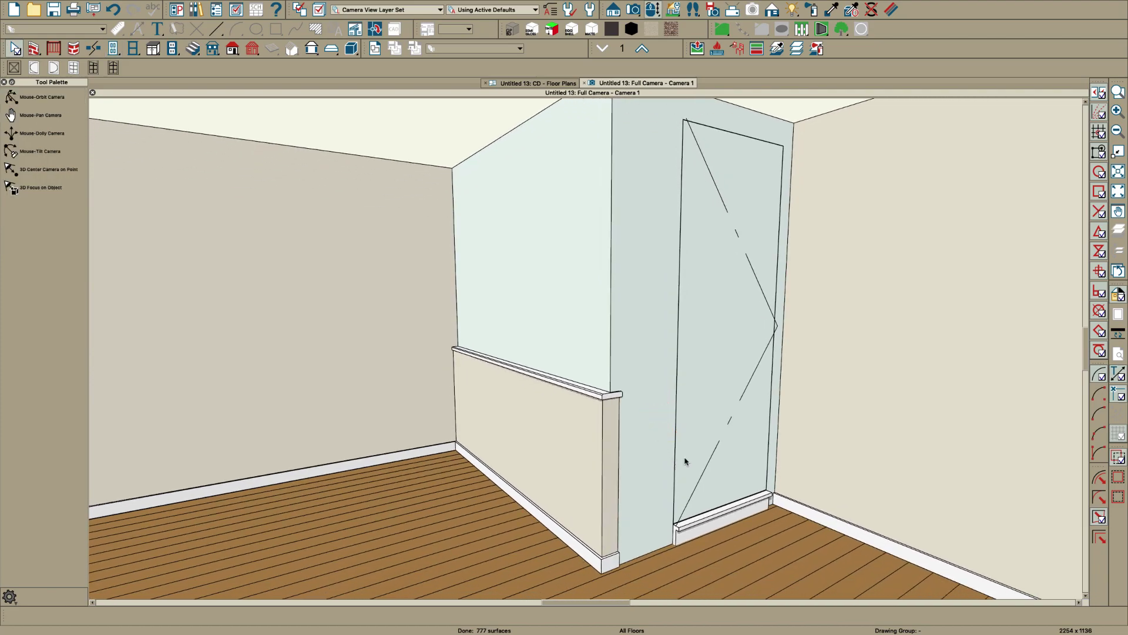
pyautogui.click(713, 441)
pyautogui.doubleClick(713, 441)
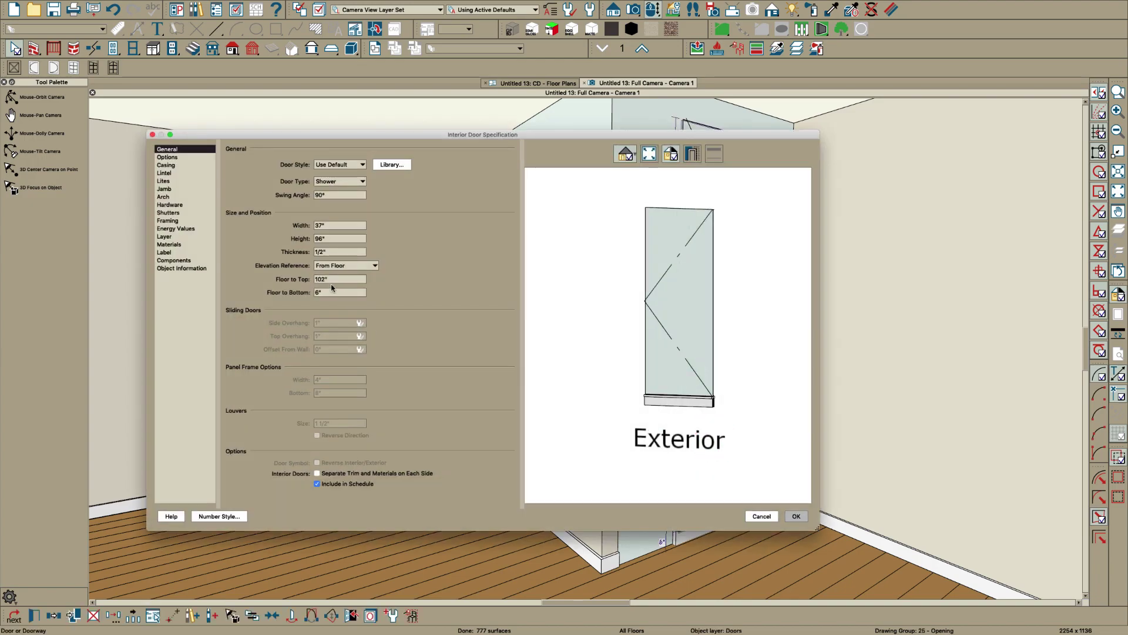
pyautogui.write('0')
pyautogui.press('Tab')
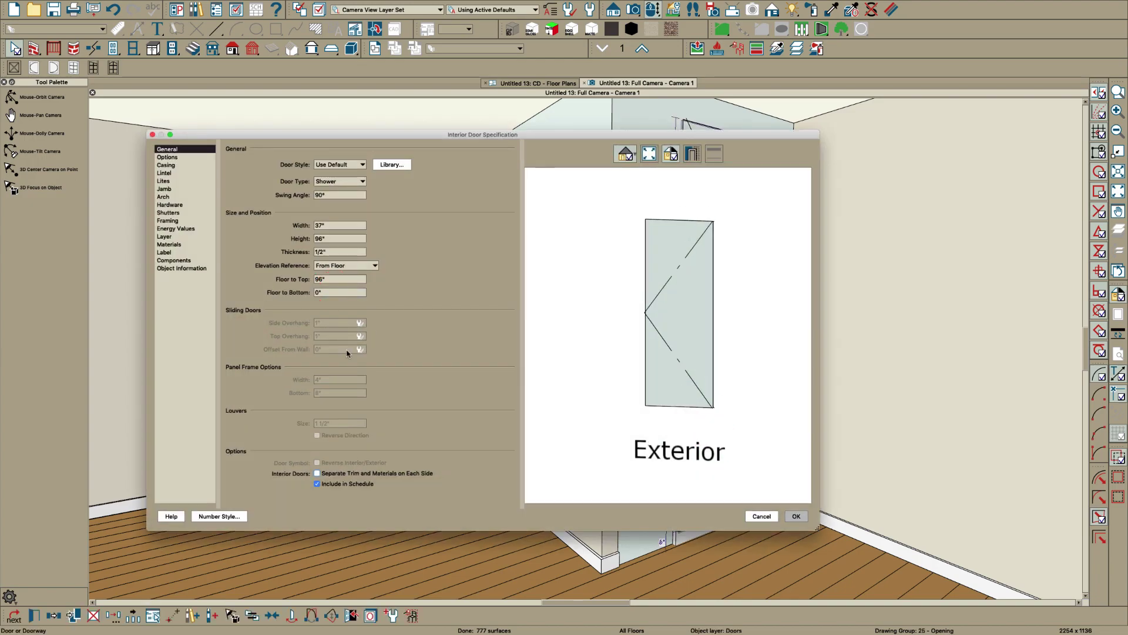
pyautogui.click(797, 515)
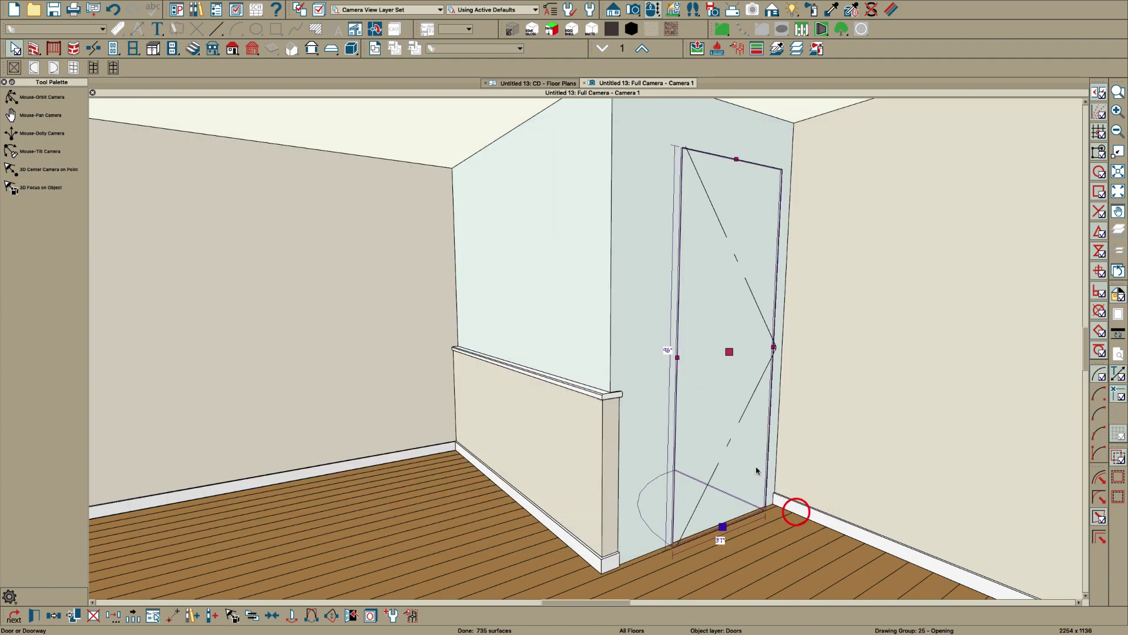
pyautogui.moveTo(712, 411); pyautogui.dragTo(710, 406)
pyautogui.press('space')
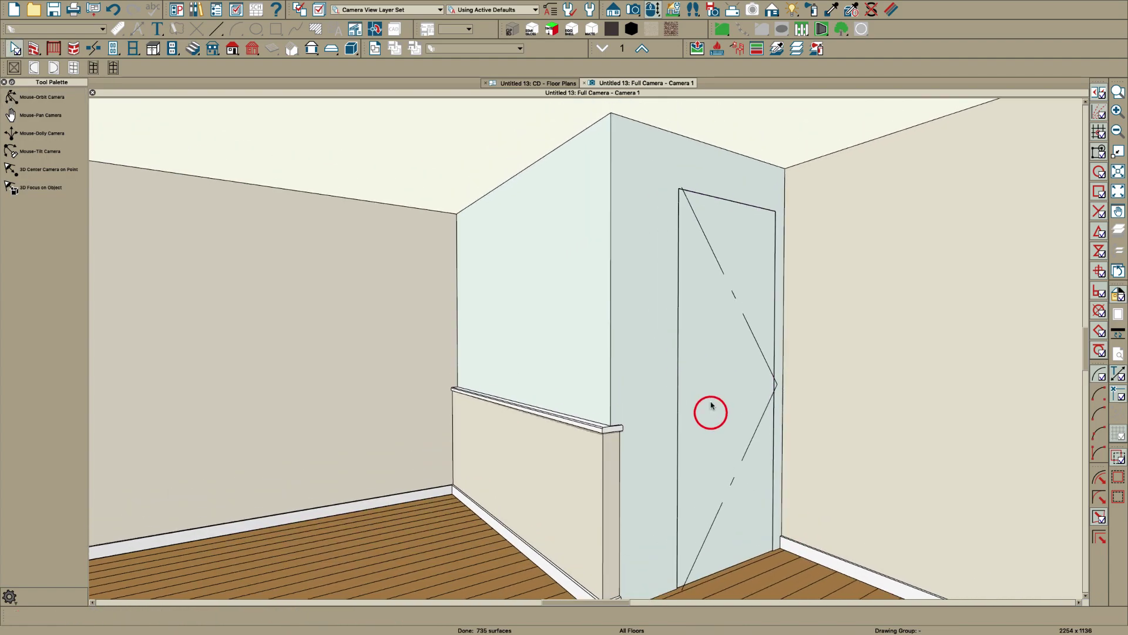
# Lower the top edge of the glass wall holding the door, entering -1 for Y.
pyautogui.click(642, 263)
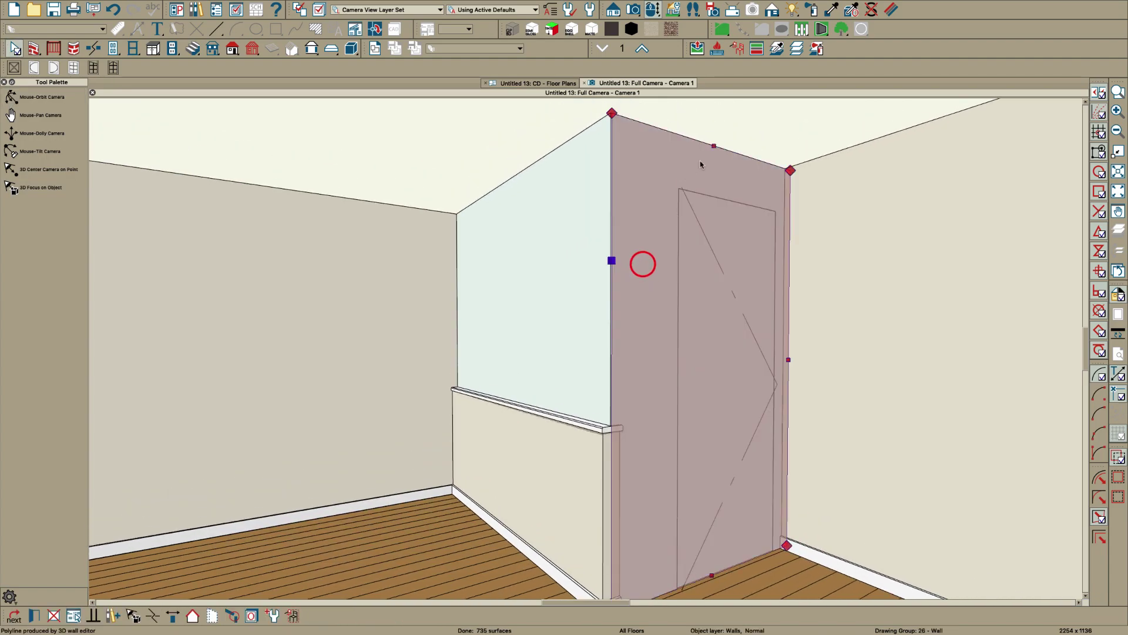
pyautogui.click(658, 176)
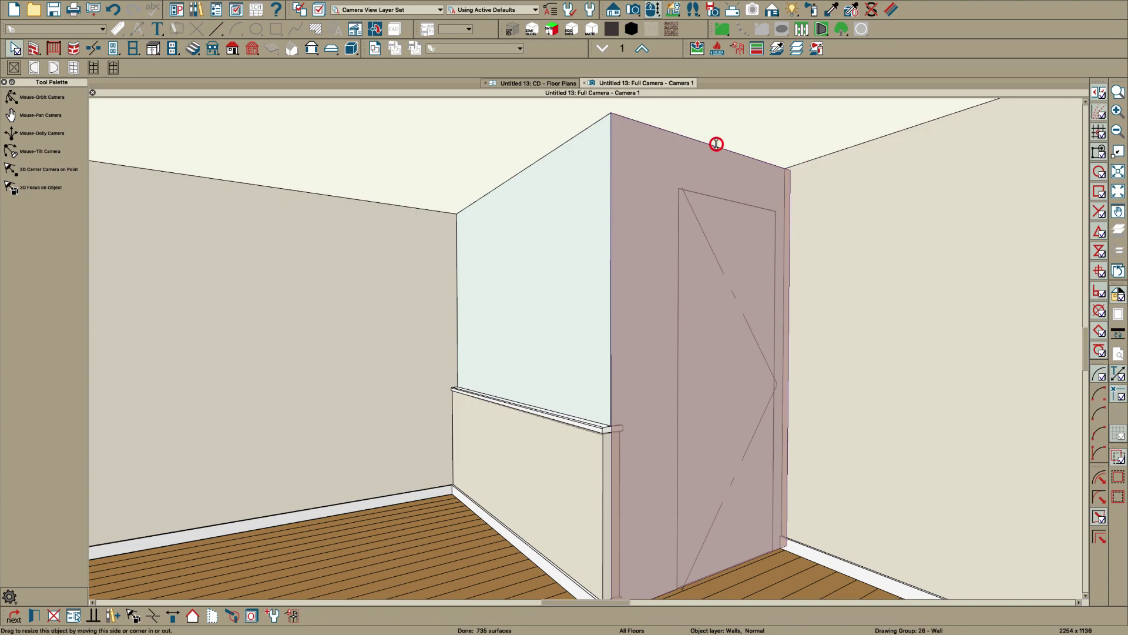
pyautogui.moveTo(717, 144); pyautogui.dragTo(715, 171)
pyautogui.press('Tab')
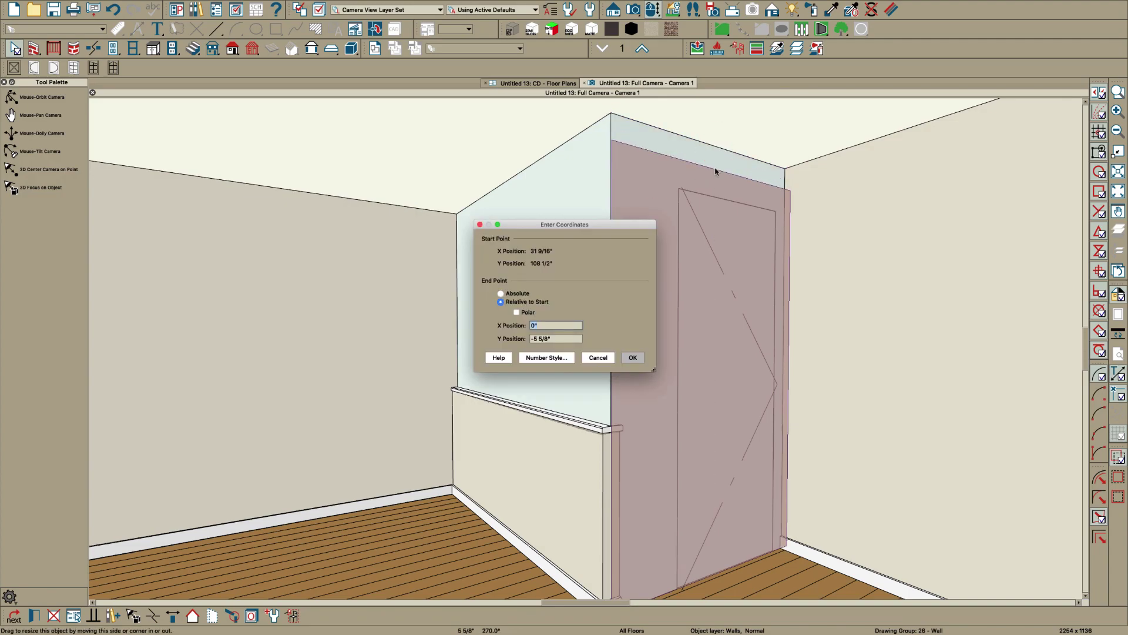
pyautogui.write('-1')
pyautogui.press('Return')
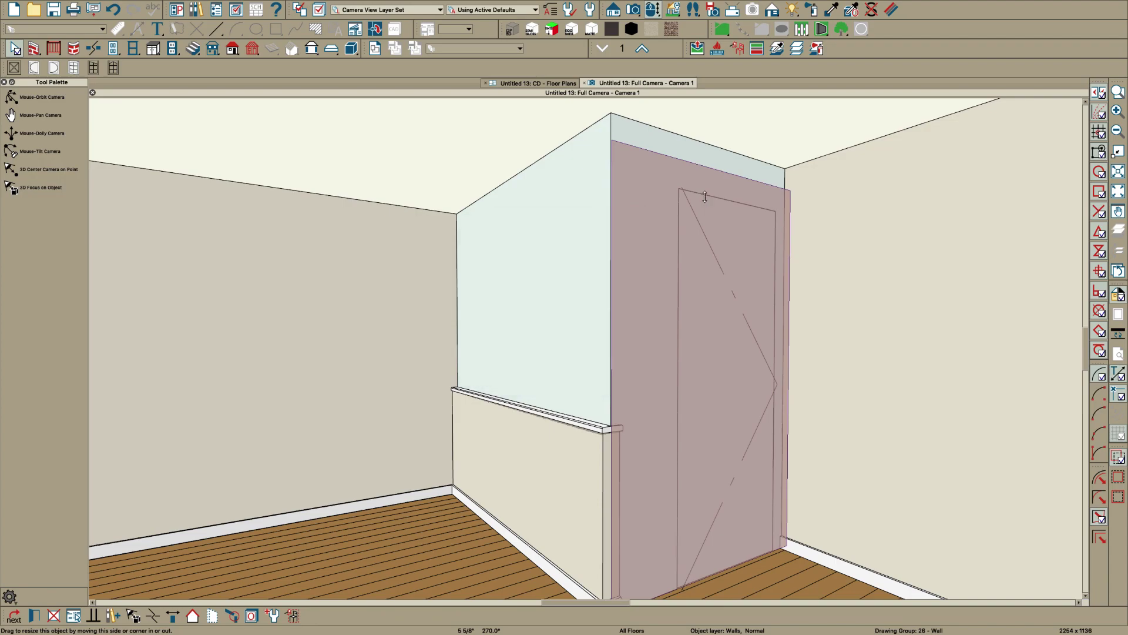
# Lower the top edge of the glass panel above the pony wall, entering -1 for Y.
pyautogui.click(569, 179)
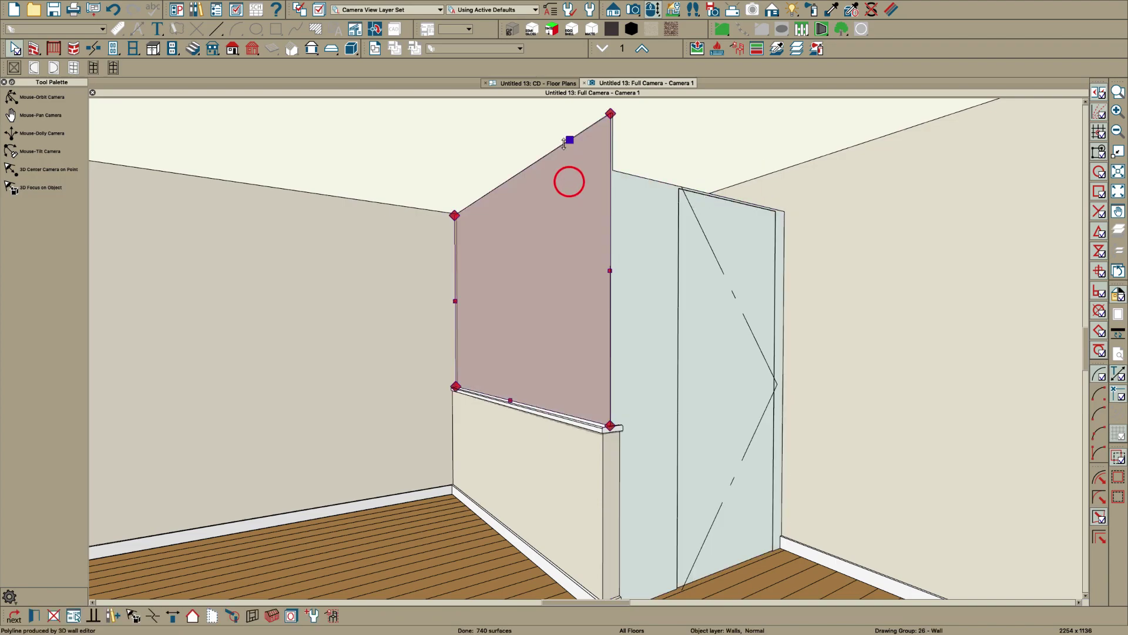
pyautogui.moveTo(565, 143); pyautogui.dragTo(566, 174)
pyautogui.press('Tab')
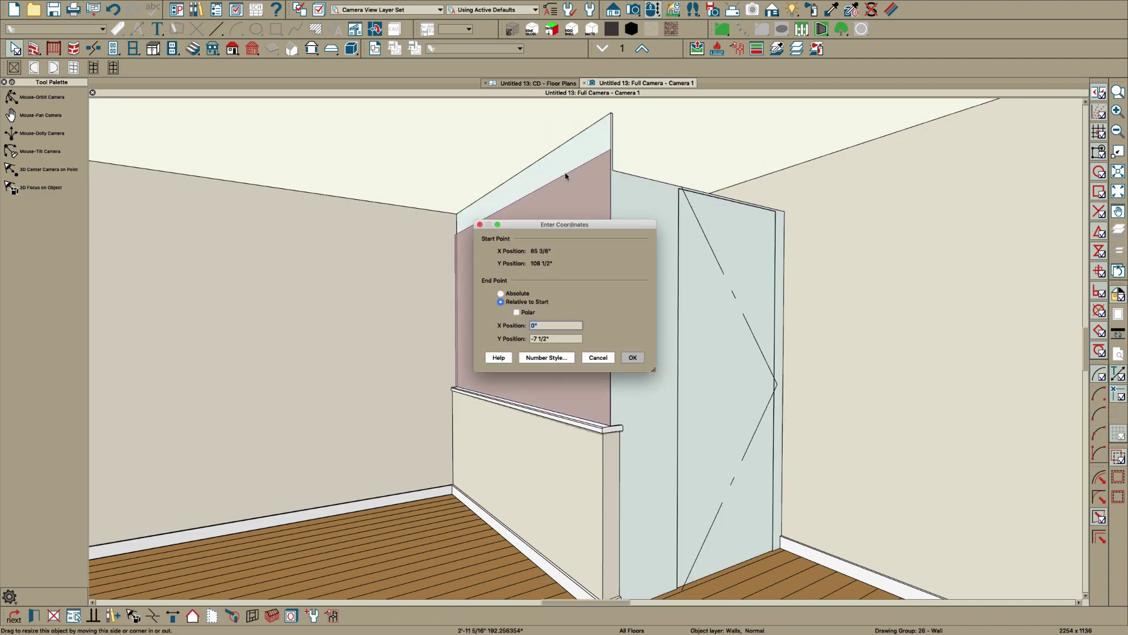
pyautogui.write('-1')
pyautogui.press('Return')
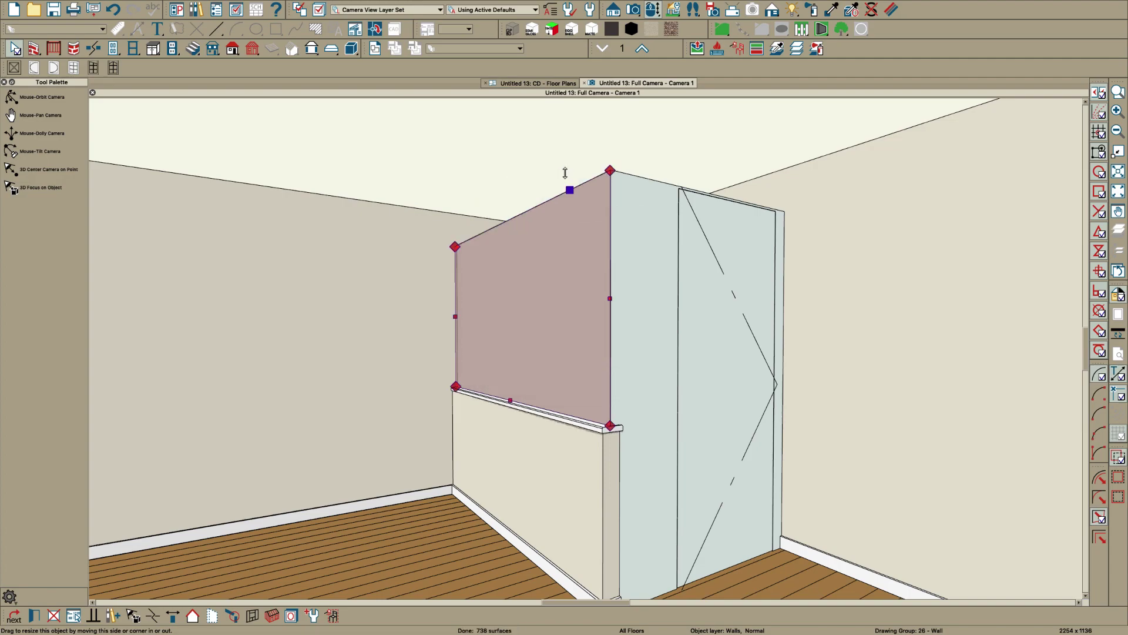
# Raise the doorway opening's top edge to meet the lowered glass wall top, then orbit to inspect.
pyautogui.scroll(6, 692, 181)
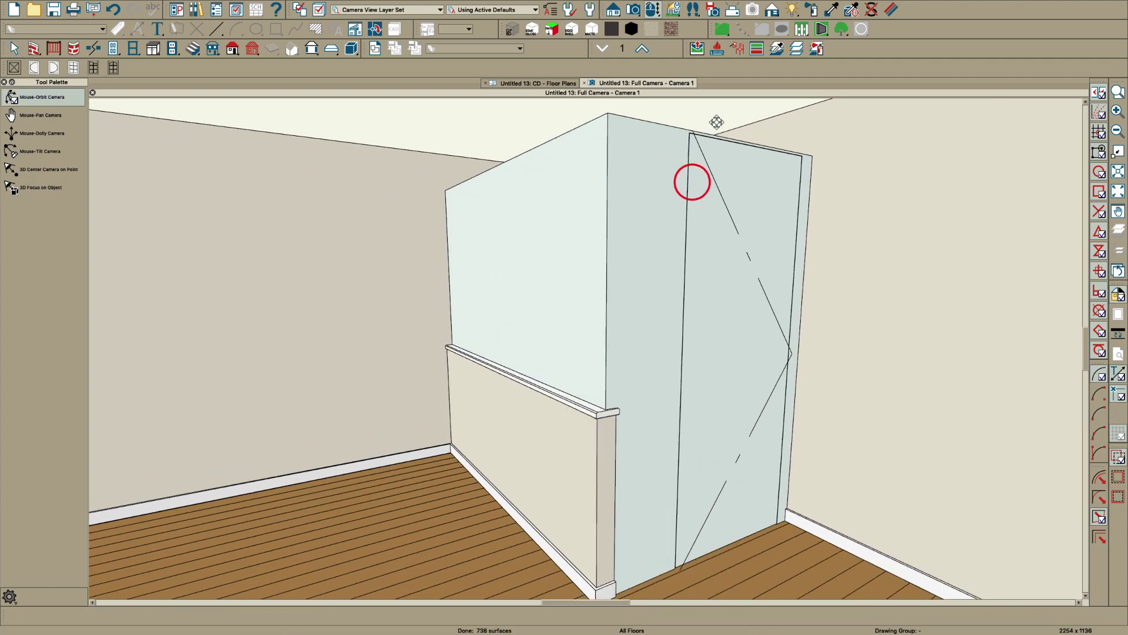
pyautogui.press('space')
pyautogui.click(683, 182)
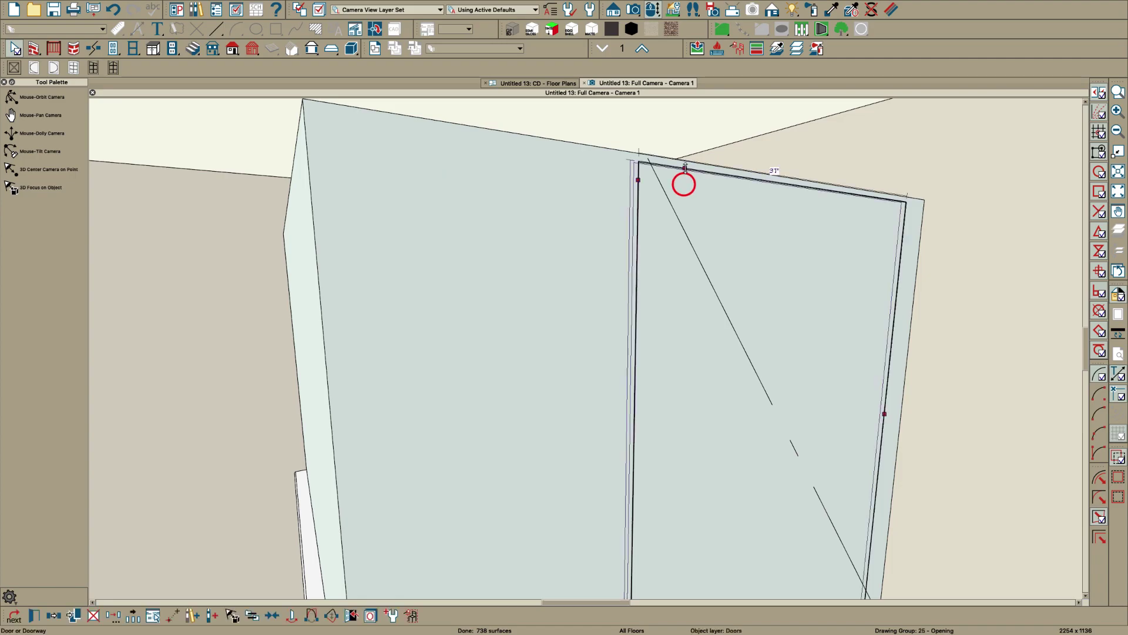
pyautogui.moveTo(682, 179); pyautogui.dragTo(686, 169)
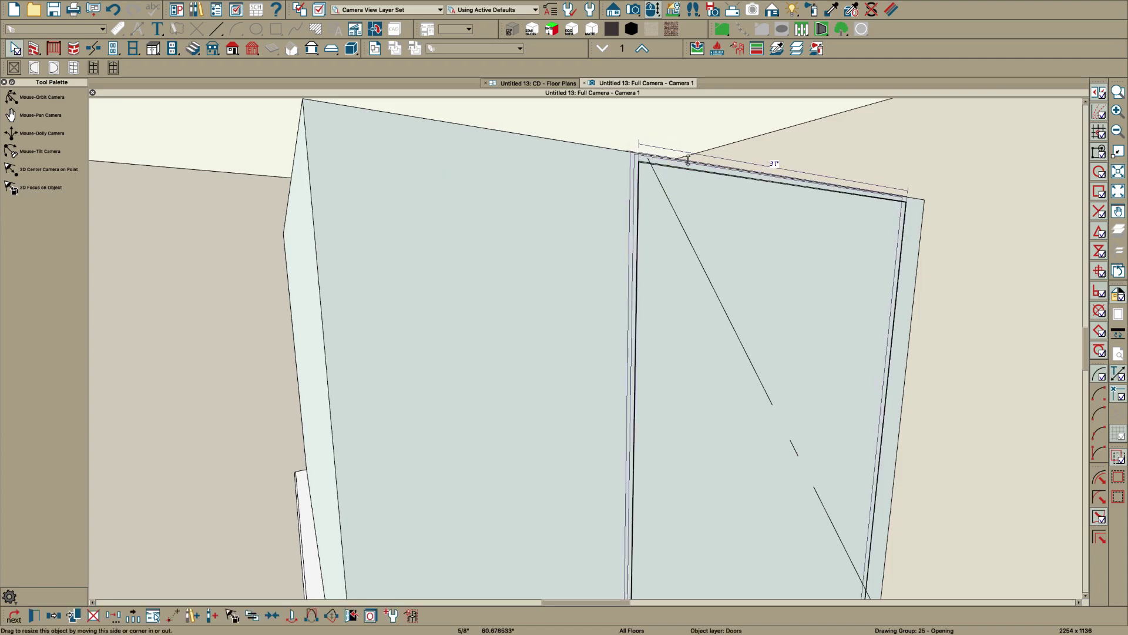
pyautogui.moveTo(676, 192); pyautogui.dragTo(612, 327, button='middle')
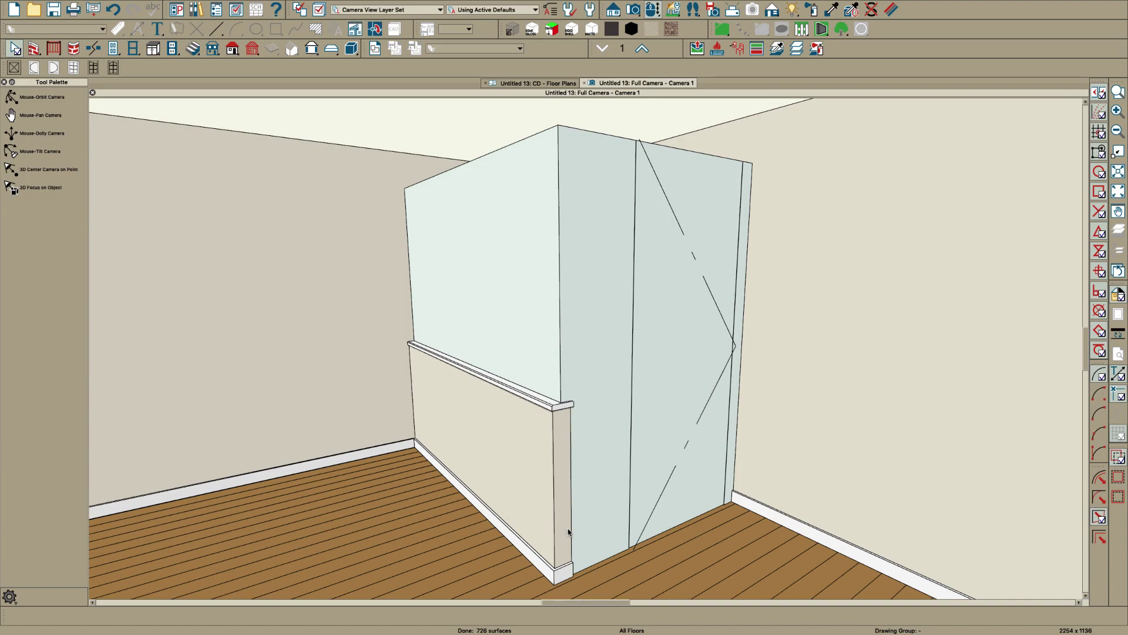
# Change the glass wall's tempered glass material colour to bright green.
pyautogui.scroll(-6, 614, 478)
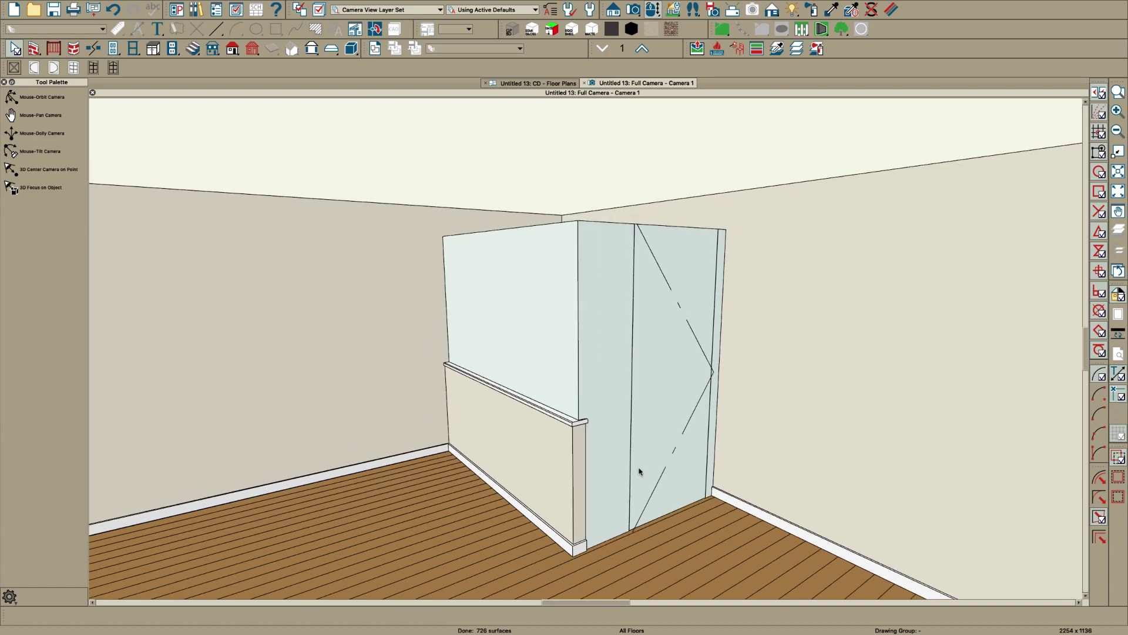
pyautogui.moveTo(629, 469)
pyautogui.mouseDown()
pyautogui.moveTo(598, 474)
pyautogui.moveTo(610, 463)
pyautogui.mouseUp()
pyautogui.click(611, 460)
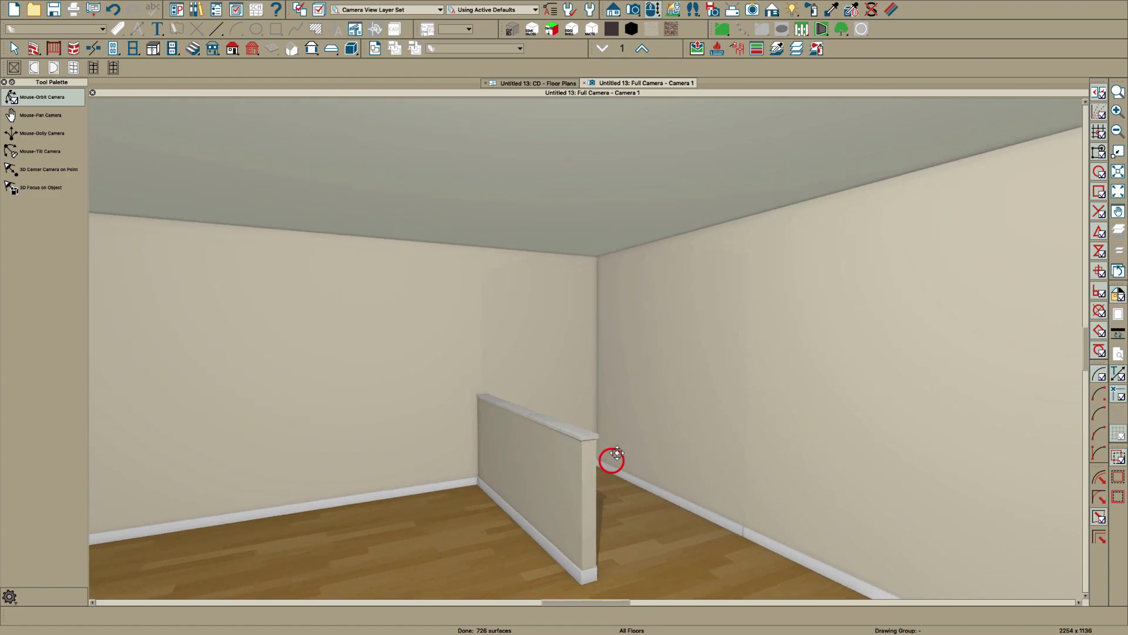
pyautogui.press('Escape')
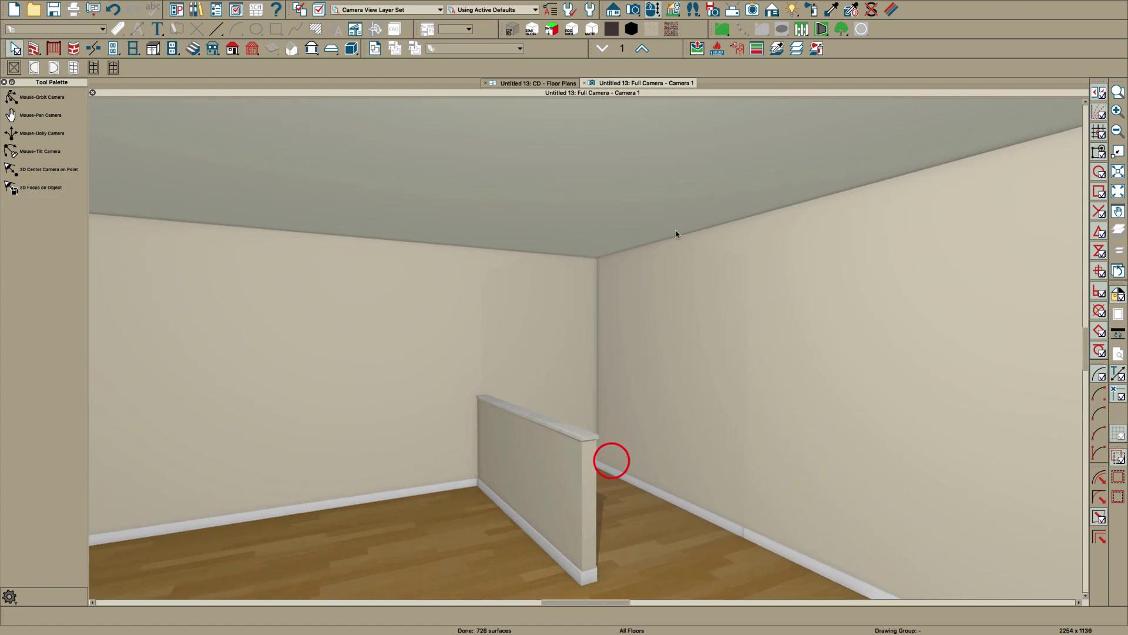
pyautogui.click(890, 10)
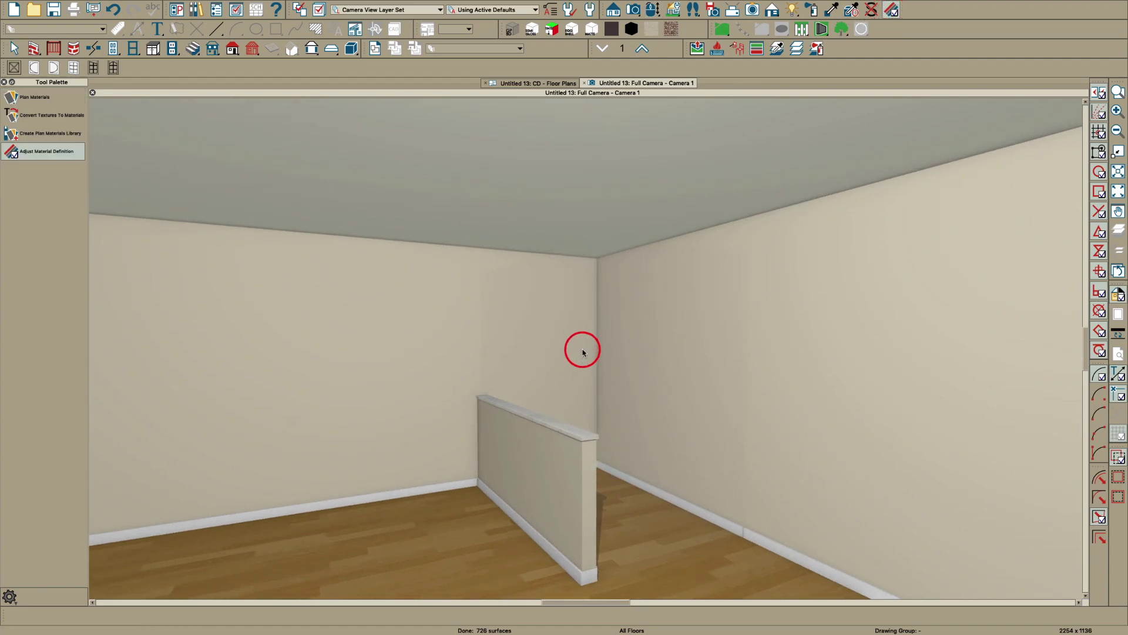
pyautogui.click(582, 352)
pyautogui.click(294, 149)
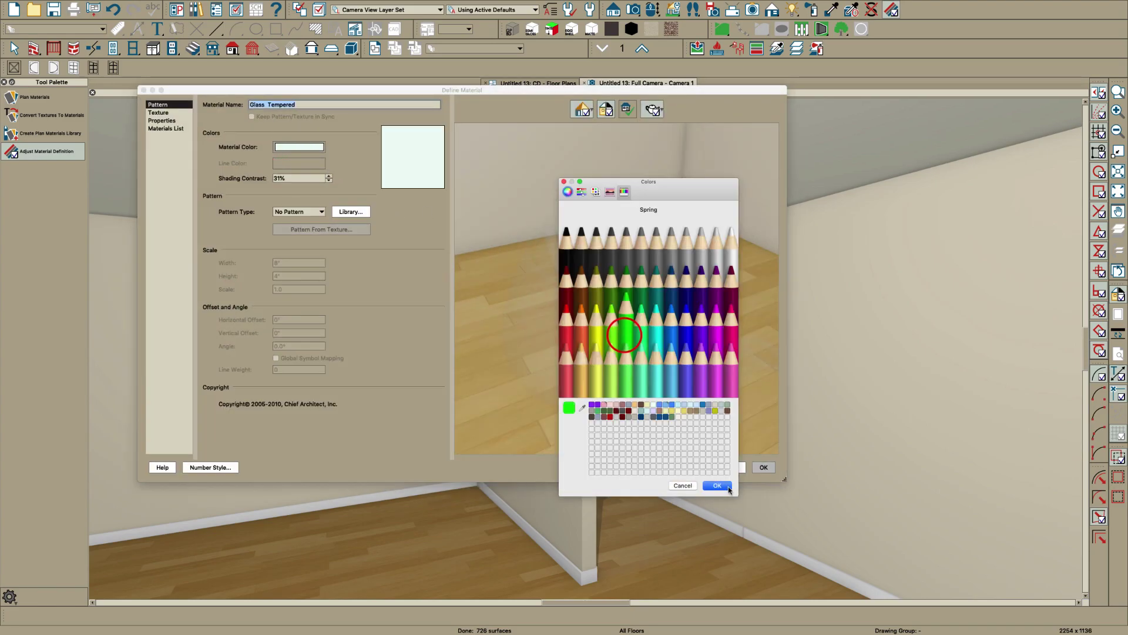
pyautogui.click(727, 486)
pyautogui.click(764, 467)
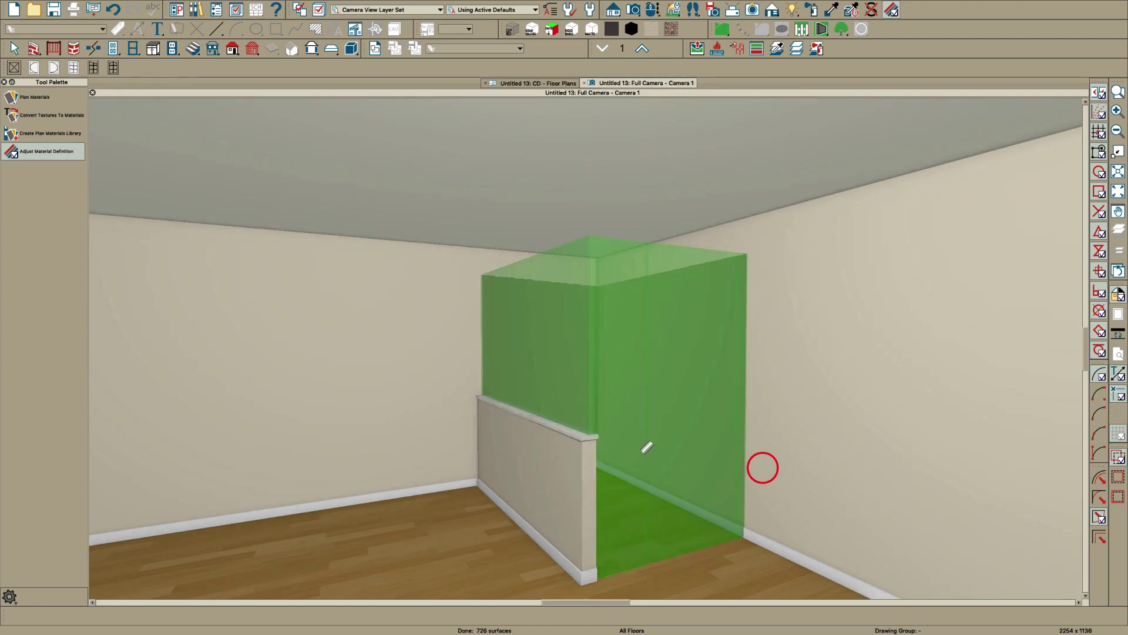
pyautogui.moveTo(623, 385); pyautogui.dragTo(645, 391)
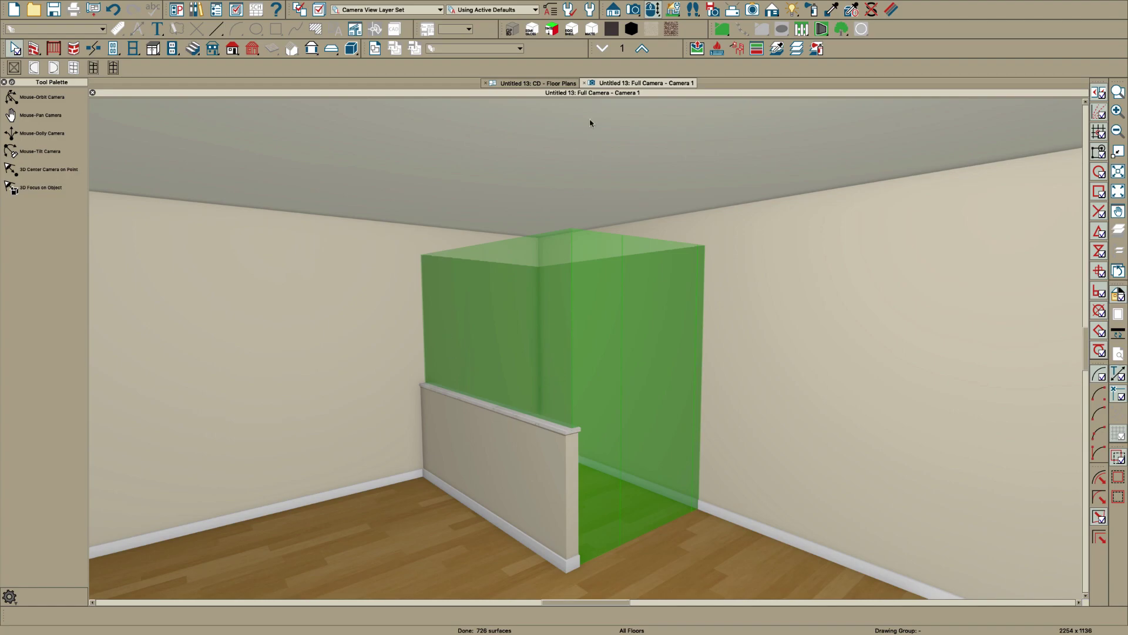
# Place an elevation marker facing the shower's back wall on the floor plan and zoom into the wall's left end.
pyautogui.click(559, 84)
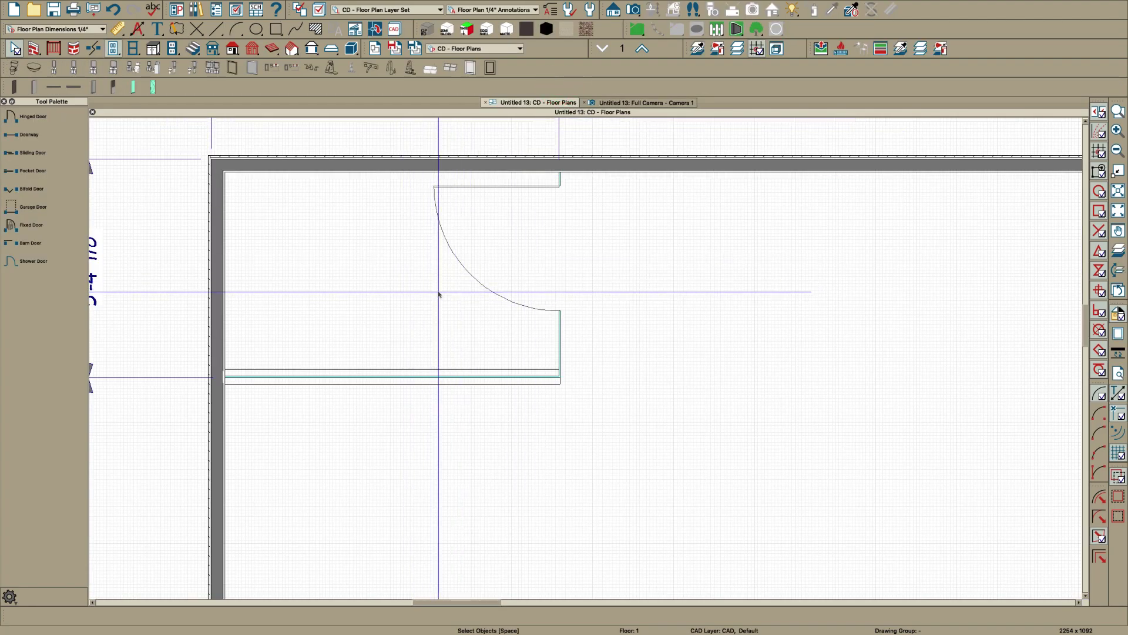
pyautogui.press('e')
pyautogui.moveTo(406, 299); pyautogui.dragTo(414, 204)
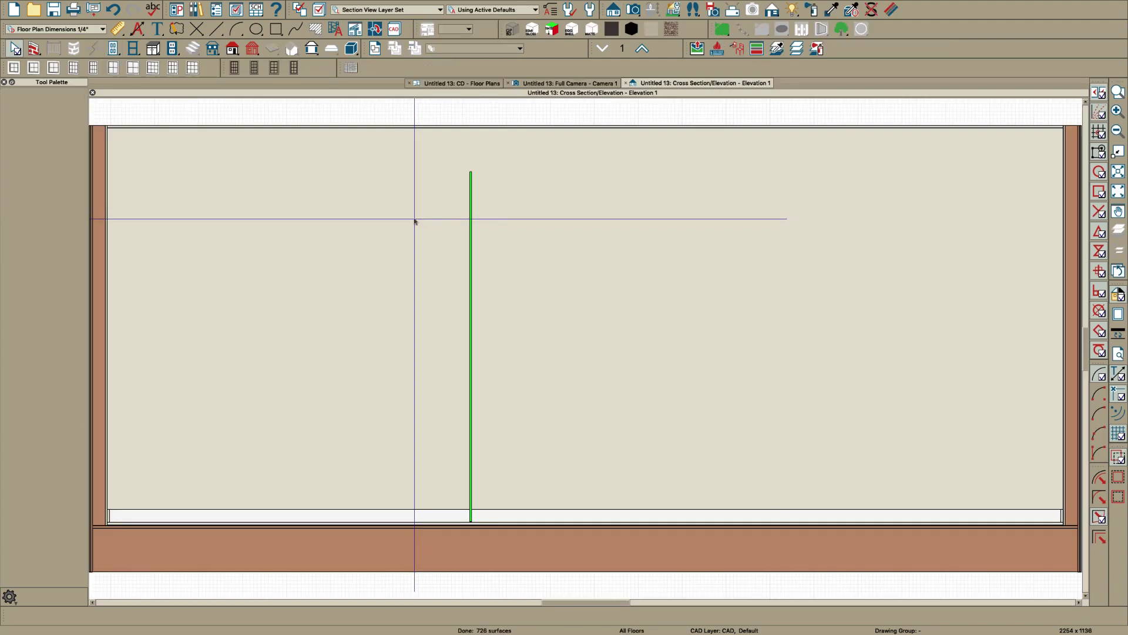
pyautogui.scroll(-2, 695, 374)
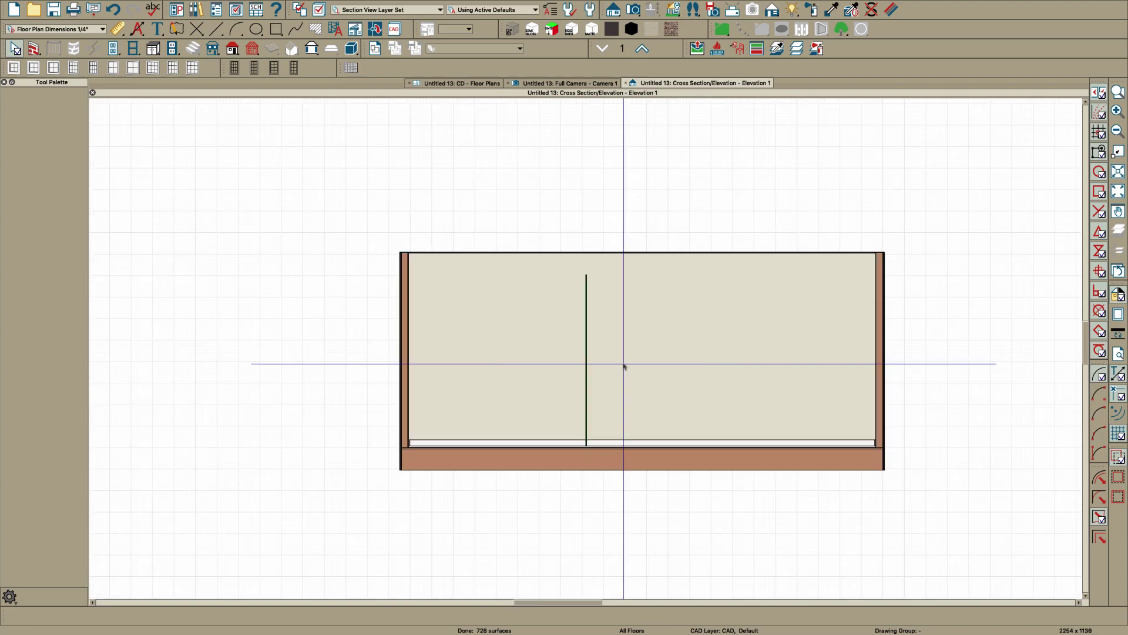
pyautogui.press('F6')
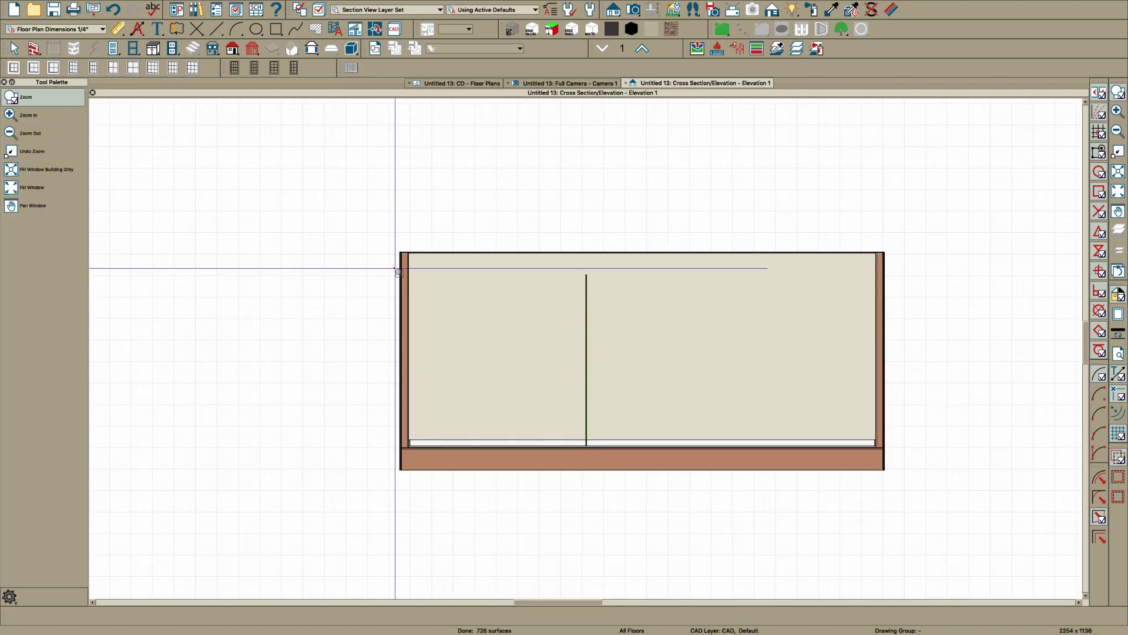
pyautogui.moveTo(394, 268); pyautogui.dragTo(597, 448)
pyautogui.scroll(-1, 575, 428)
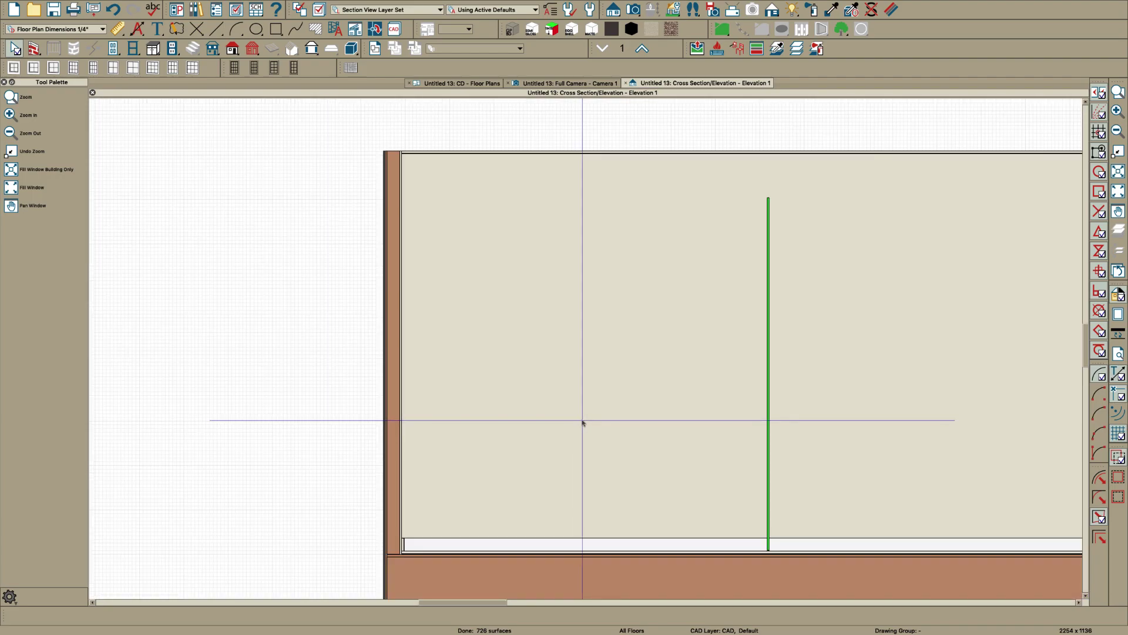
# Draw a rectangular wall material region on the shower wall elevation.
pyautogui.click(34, 49)
pyautogui.click(34, 259)
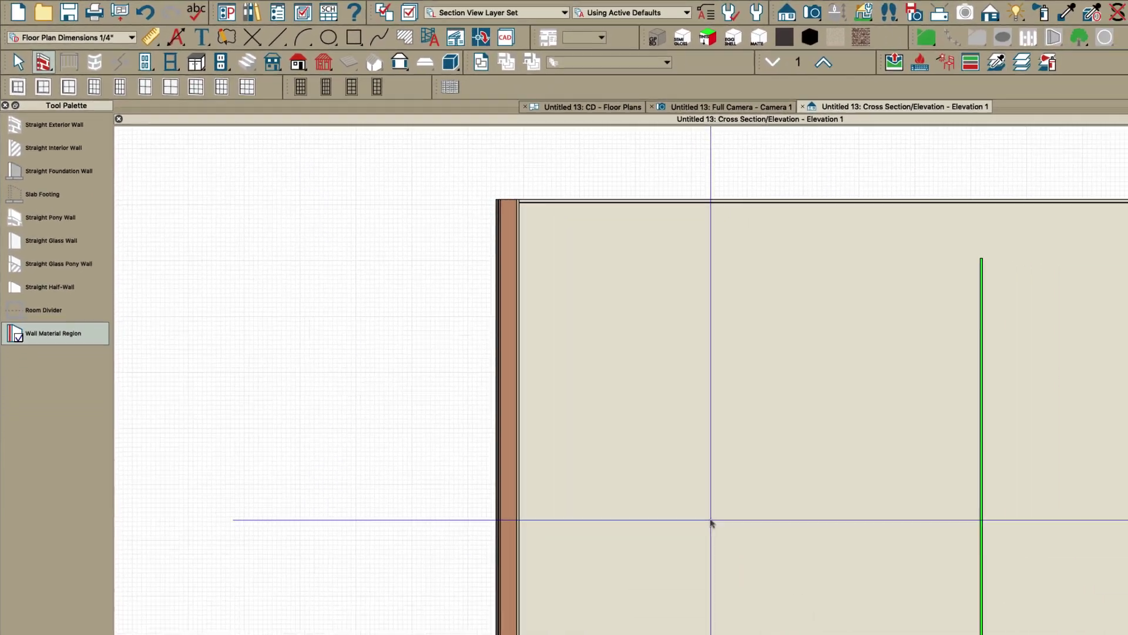
pyautogui.click(486, 545)
pyautogui.click(70, 259)
pyautogui.moveTo(464, 178)
pyautogui.mouseDown()
pyautogui.moveTo(512, 302)
pyautogui.moveTo(683, 477)
pyautogui.moveTo(789, 518)
pyautogui.mouseUp()
pyautogui.press('space')
# Resize the region down to the floor, left to the corner wall, and to 4'-0" tall.
pyautogui.click(700, 481)
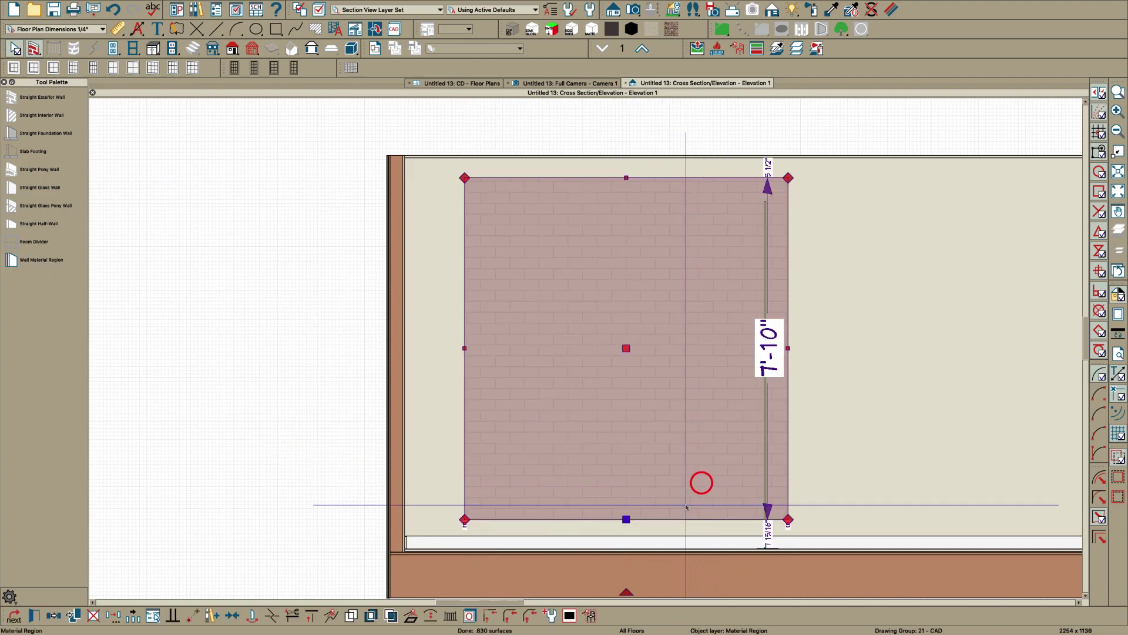
pyautogui.moveTo(626, 520); pyautogui.dragTo(626, 547)
pyautogui.moveTo(465, 363); pyautogui.dragTo(405, 365)
pyautogui.moveTo(596, 178); pyautogui.dragTo(618, 375)
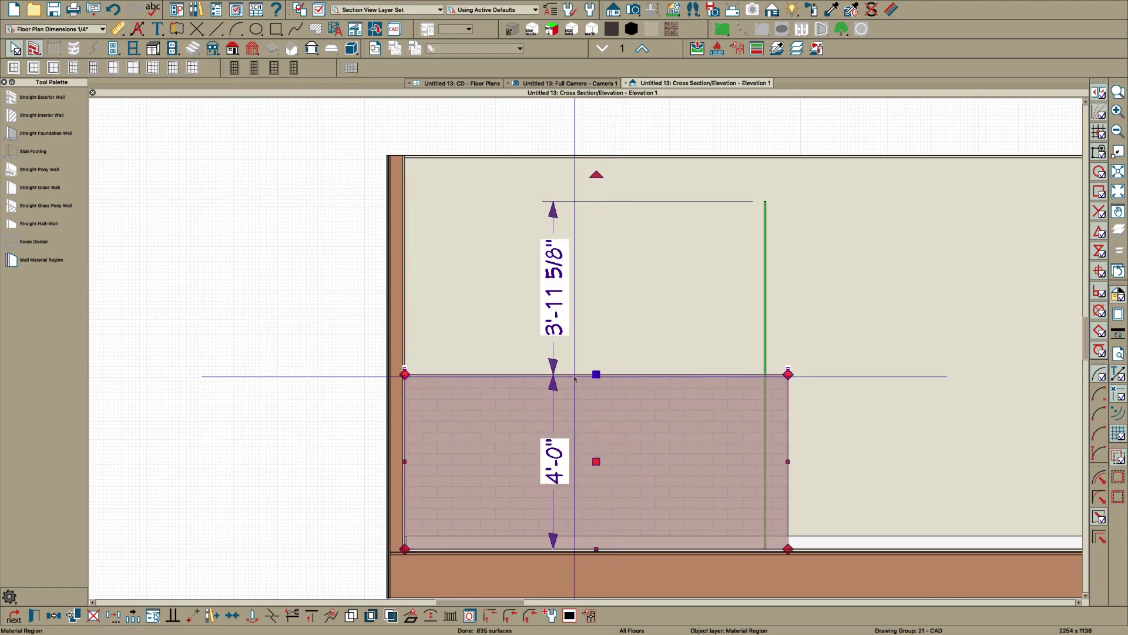
# Draw a second wall material region above the white tile, stretched up to the wall top and left to the wall.
pyautogui.press('Escape')
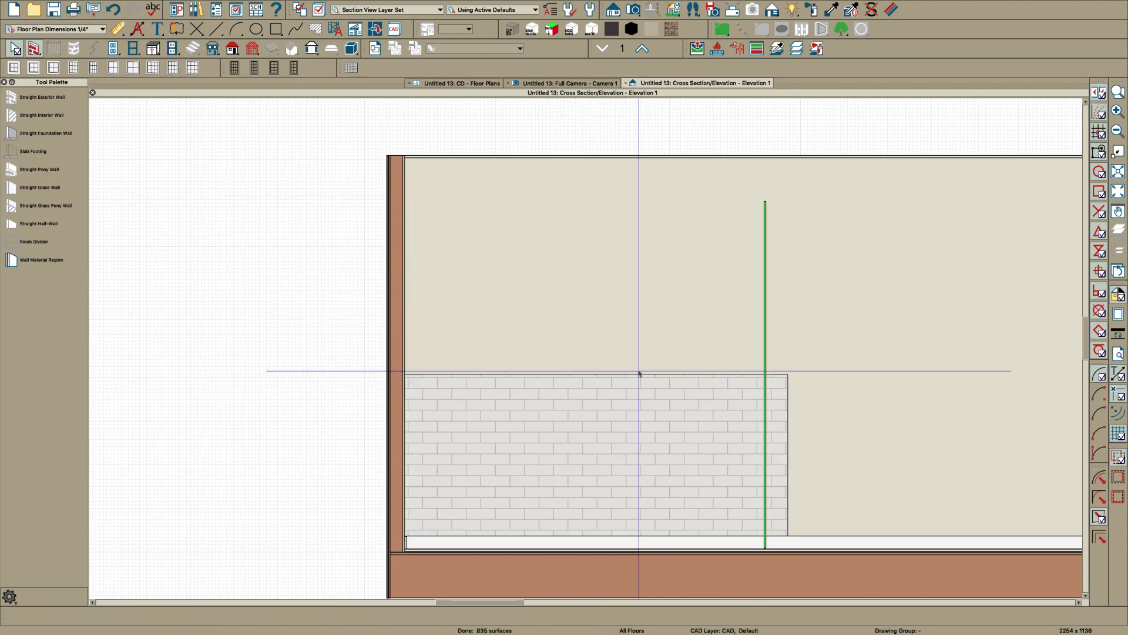
pyautogui.click(43, 265)
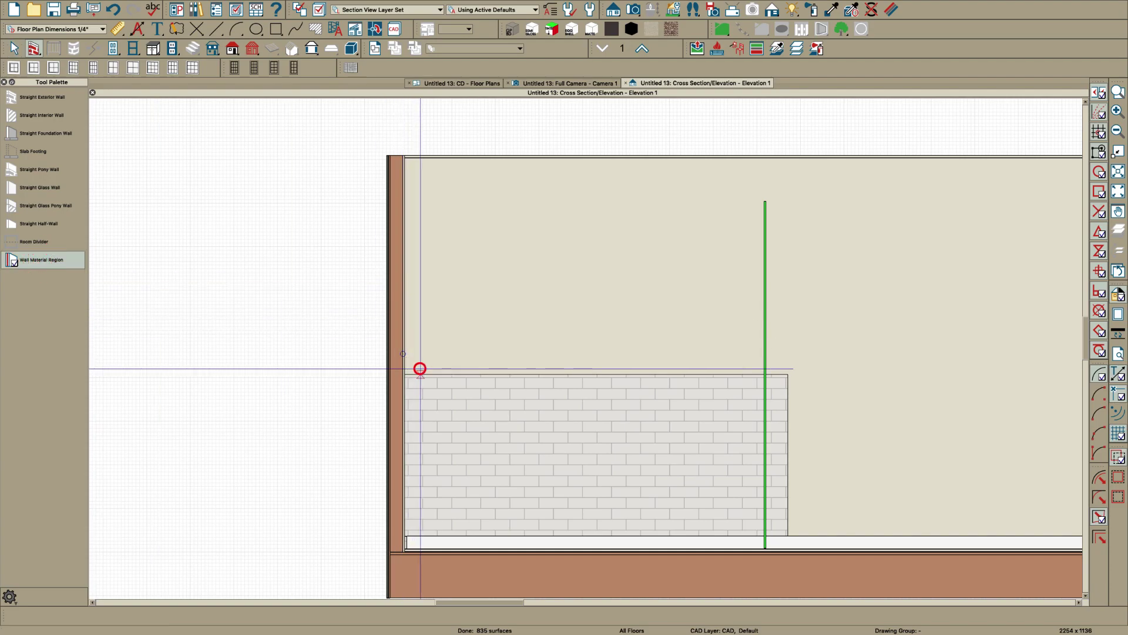
pyautogui.moveTo(419, 368)
pyautogui.mouseDown()
pyautogui.moveTo(534, 259)
pyautogui.moveTo(722, 227)
pyautogui.moveTo(811, 353)
pyautogui.moveTo(787, 374)
pyautogui.moveTo(788, 206)
pyautogui.mouseUp()
pyautogui.press('space')
pyautogui.click(694, 204)
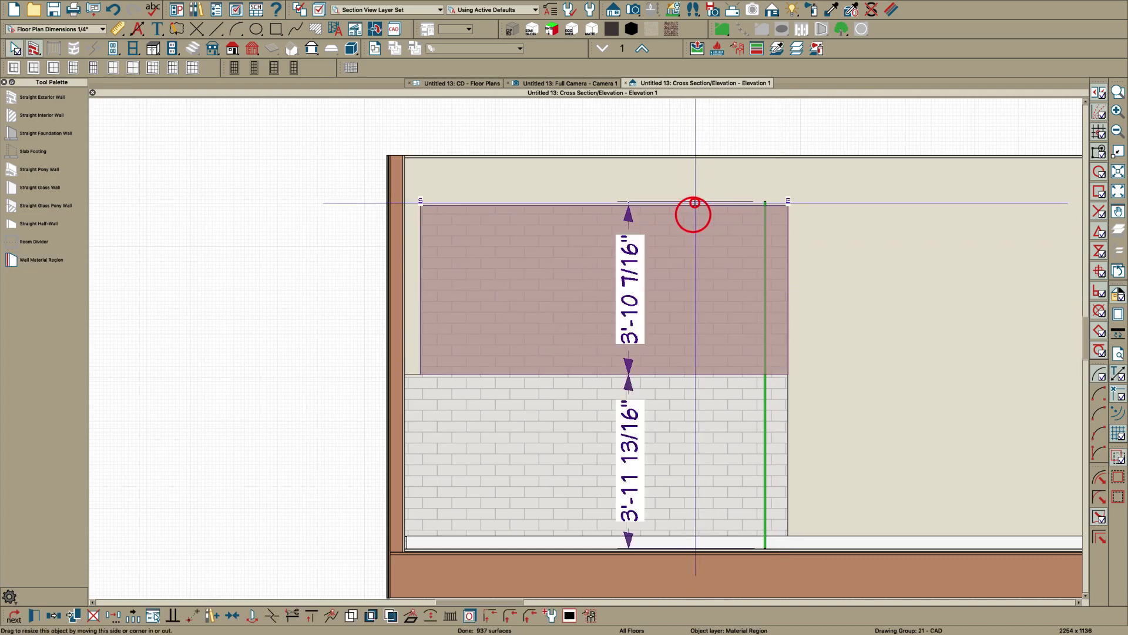
pyautogui.moveTo(695, 204); pyautogui.dragTo(694, 157)
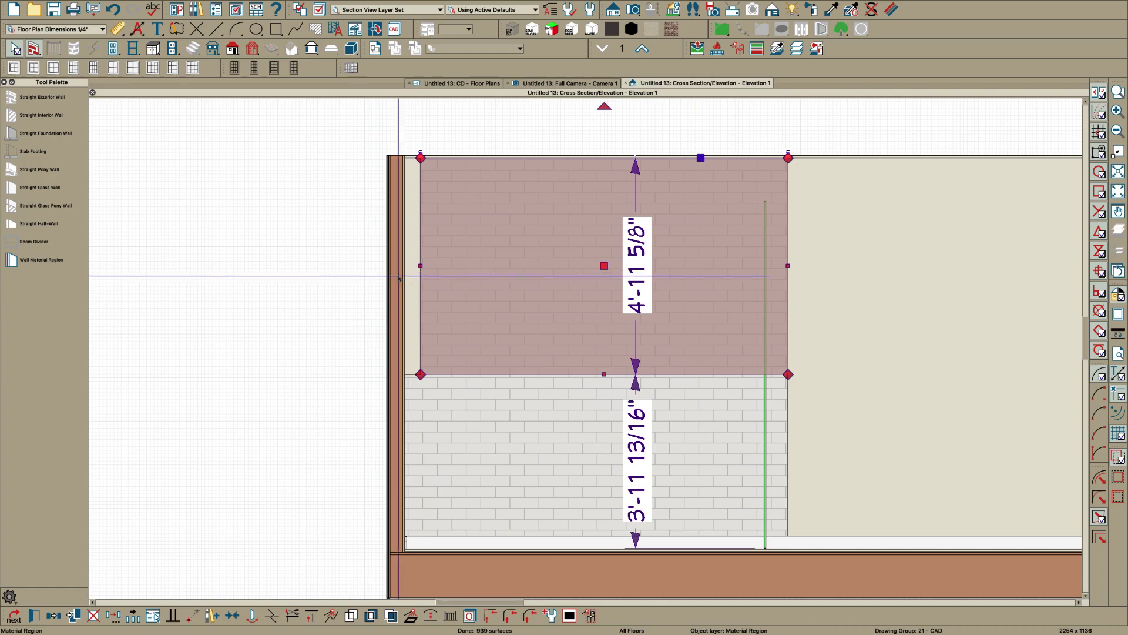
pyautogui.moveTo(421, 266); pyautogui.dragTo(404, 268)
# Review the upper region's Thinset Mortar and Backerboard layers without changing them.
pyautogui.doubleClick(478, 298)
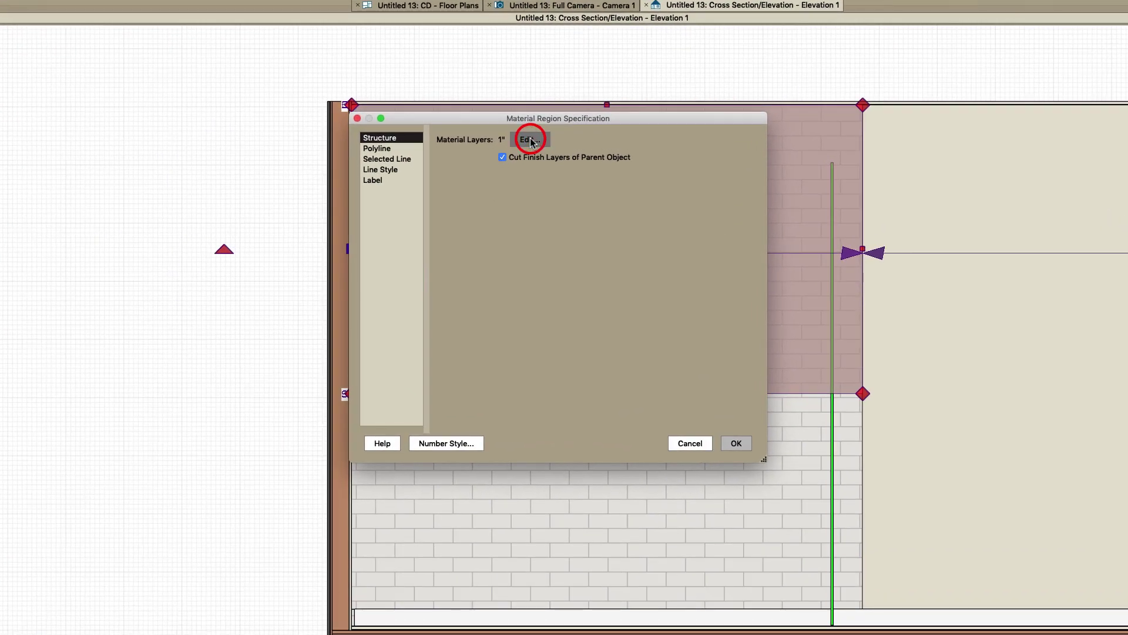
pyautogui.click(529, 140)
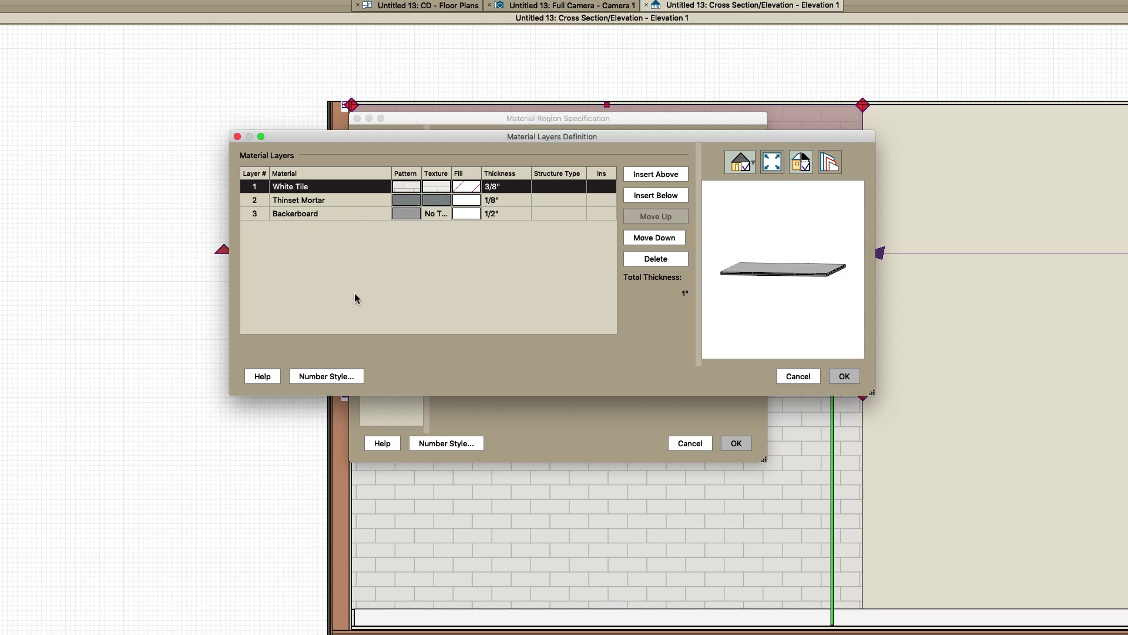
pyautogui.click(294, 200)
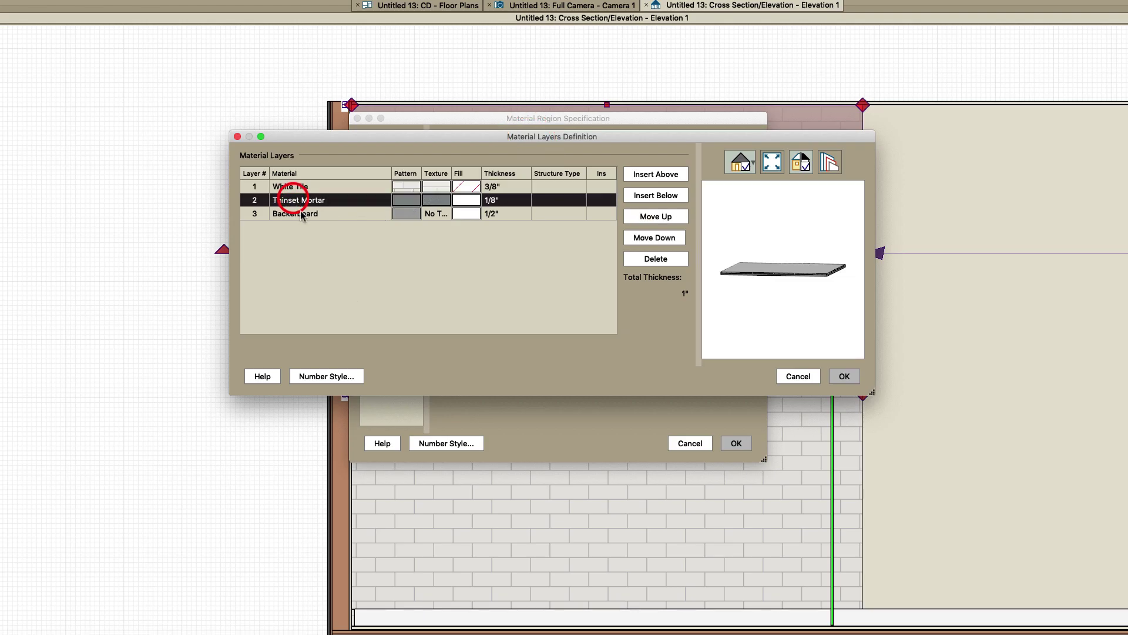
pyautogui.click(298, 214)
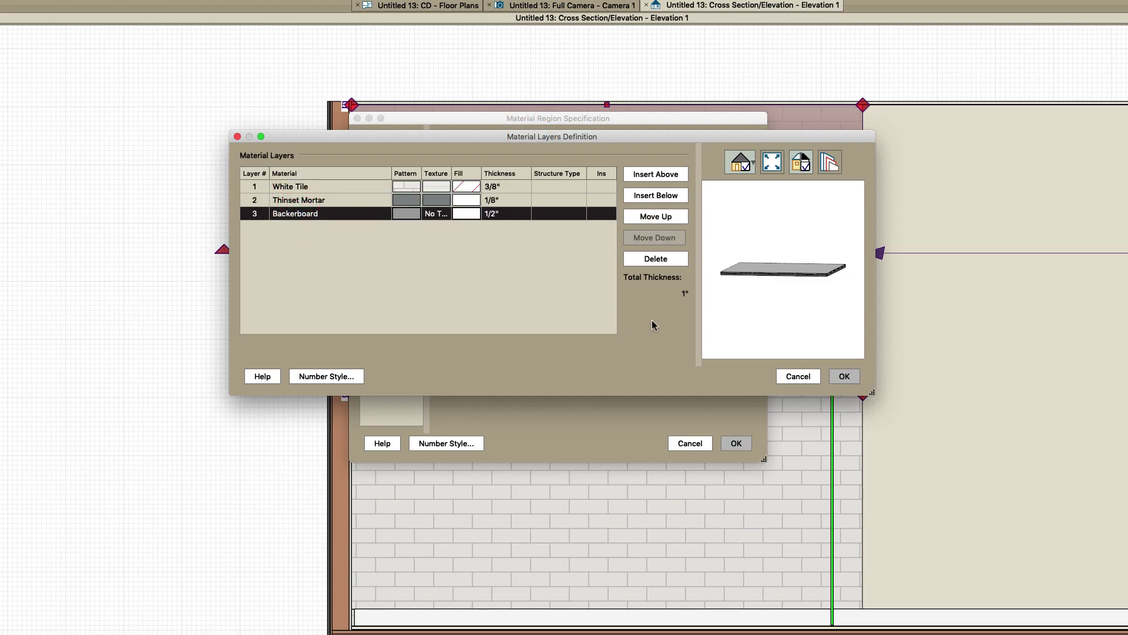
pyautogui.press('Return')
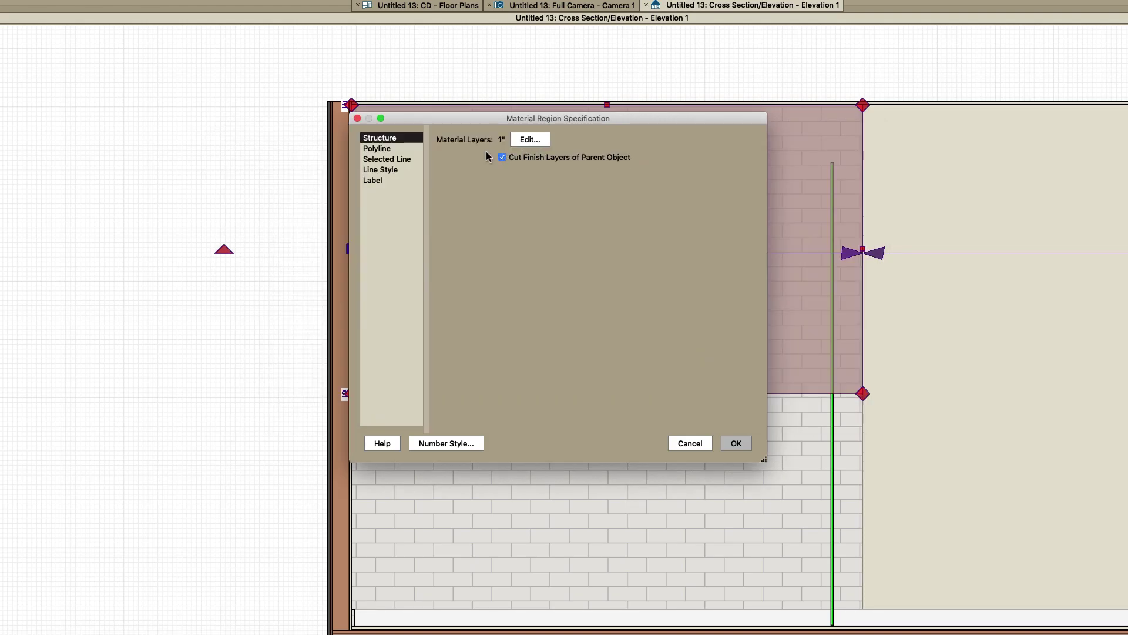
# Replace the White Tile layer with Tile > Stone > Sandstone > Sandstone Layered Tile.
pyautogui.click(526, 141)
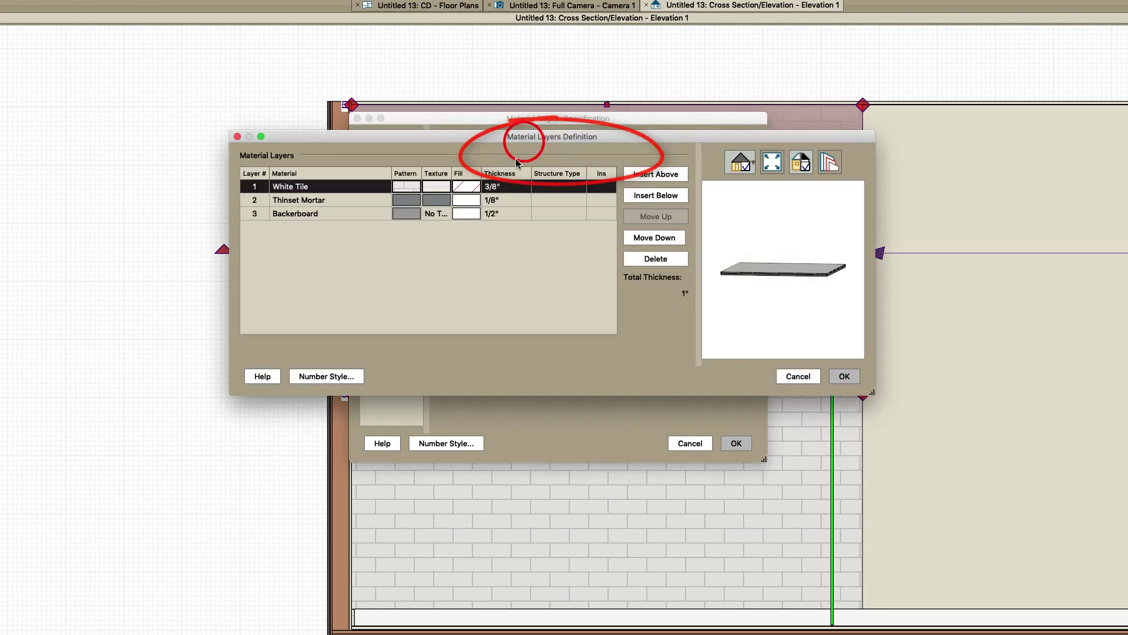
pyautogui.click(437, 188)
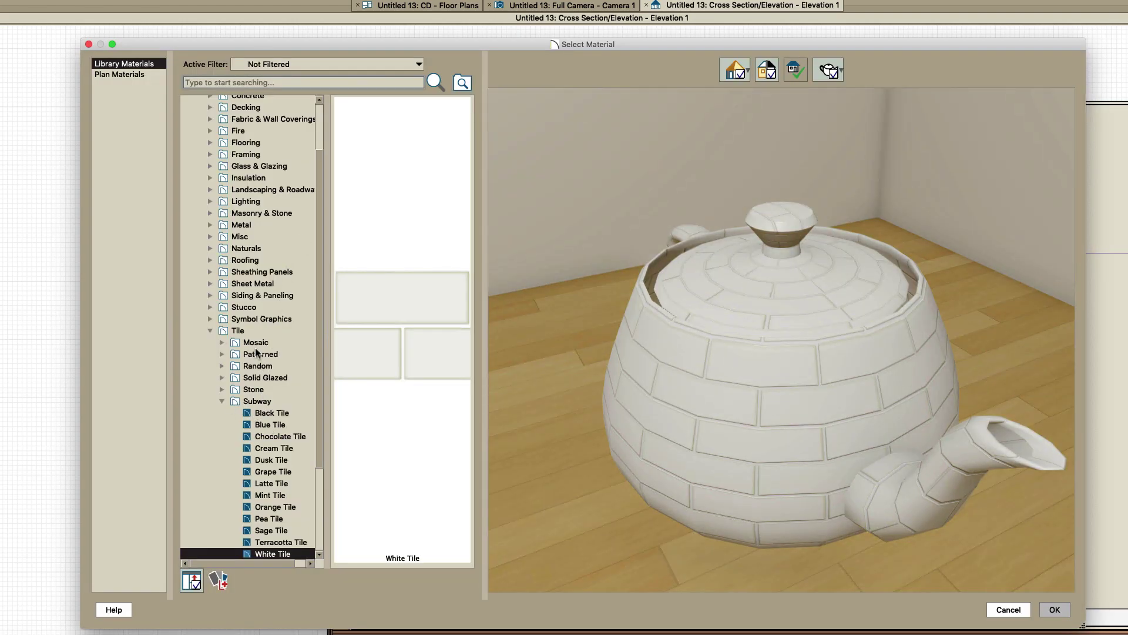
pyautogui.click(256, 343)
pyautogui.click(267, 354)
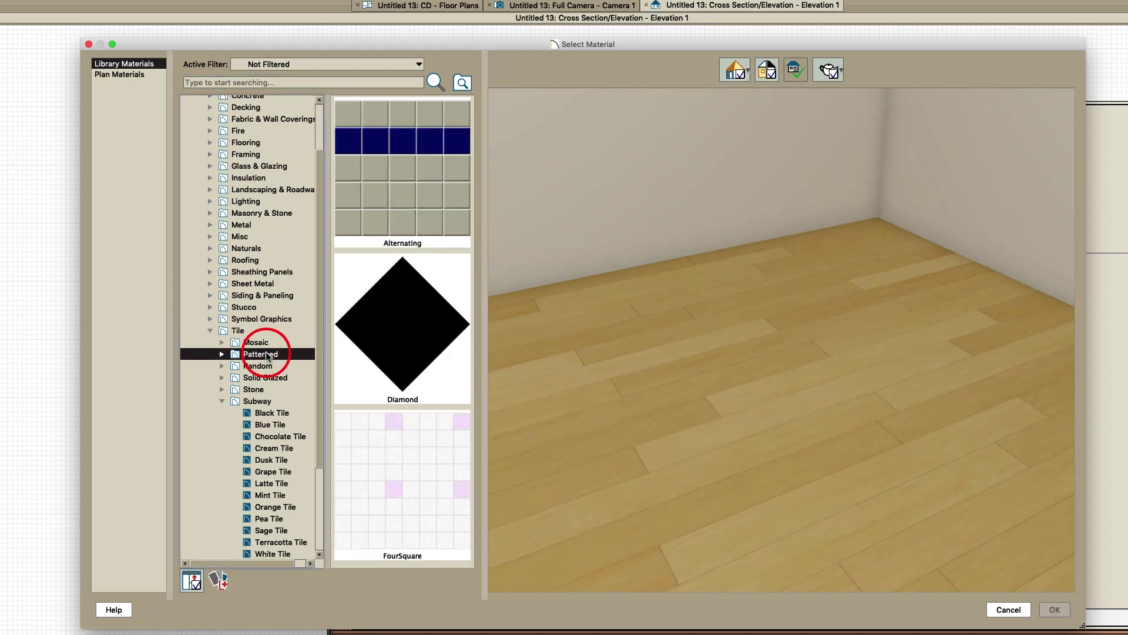
pyautogui.click(258, 366)
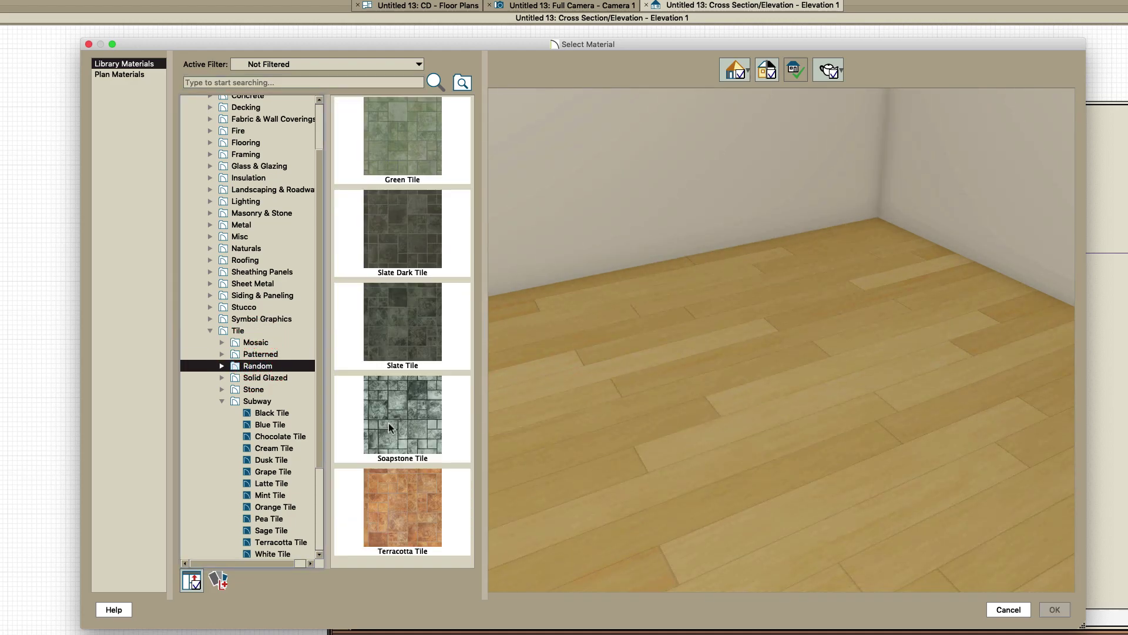
pyautogui.click(253, 378)
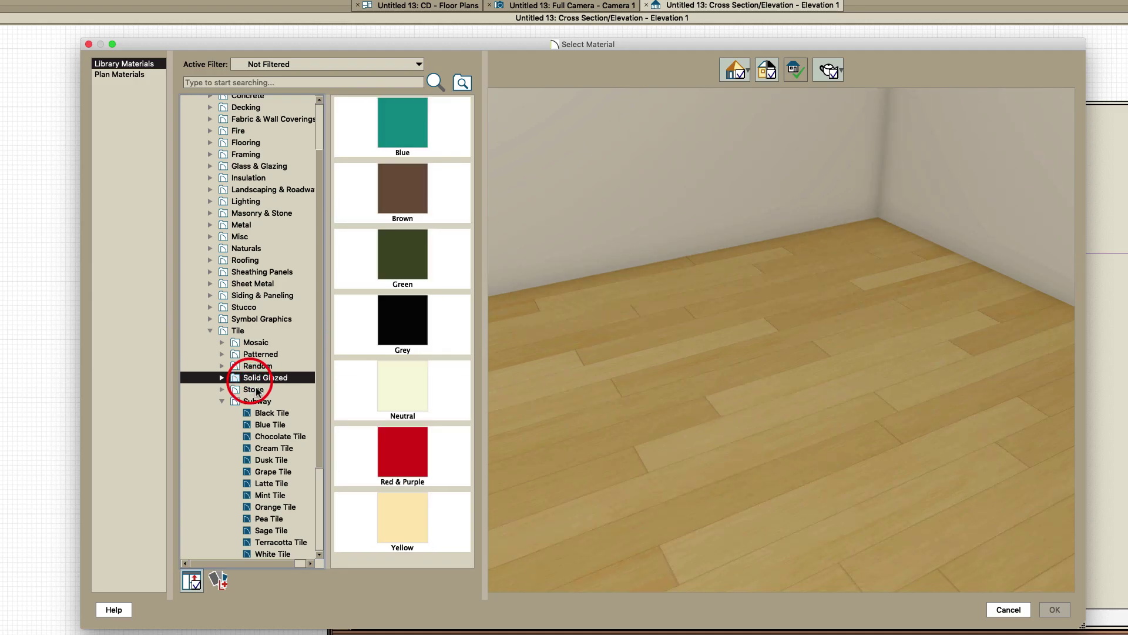
pyautogui.click(254, 390)
pyautogui.doubleClick(394, 320)
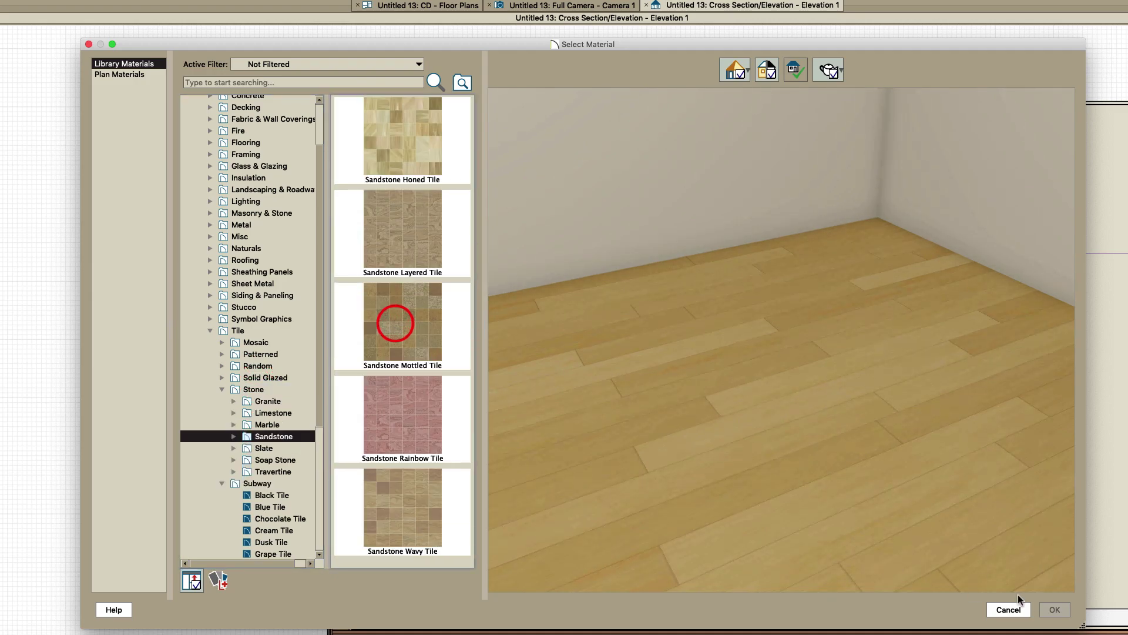
pyautogui.click(397, 235)
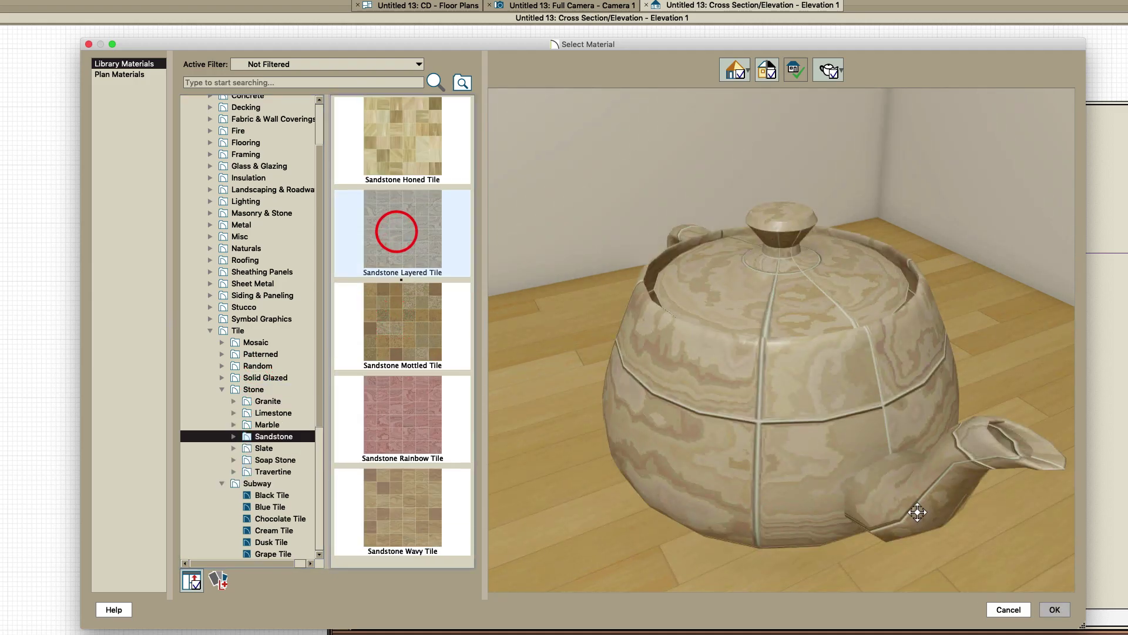
pyautogui.click(1055, 610)
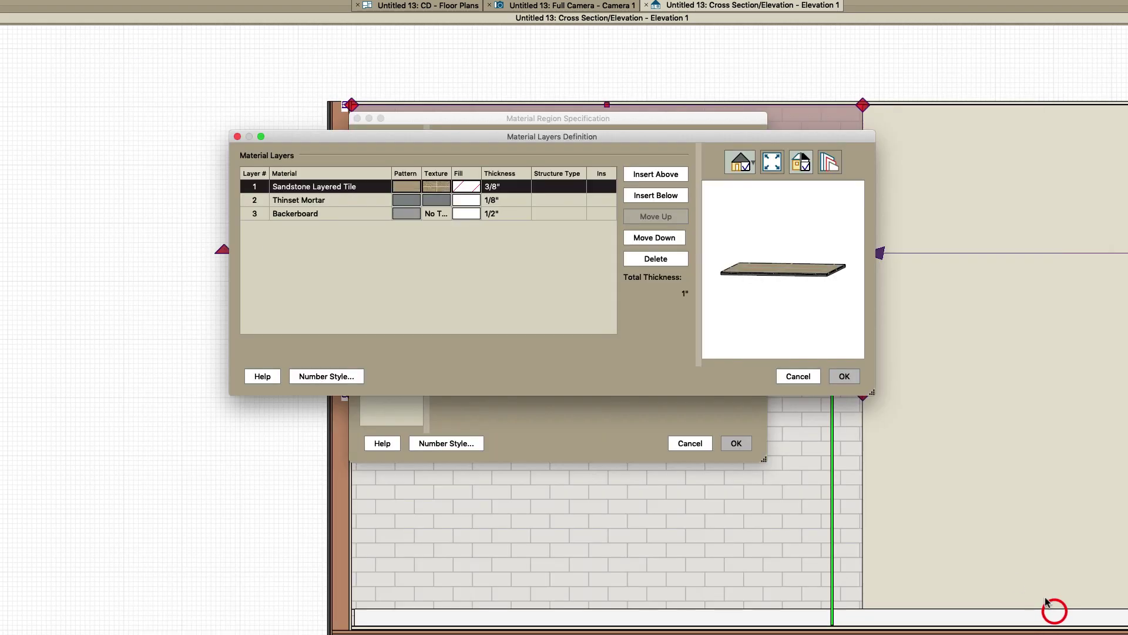
pyautogui.click(844, 376)
# Apply the stone material and check the shower in the 3D camera view.
pyautogui.click(735, 443)
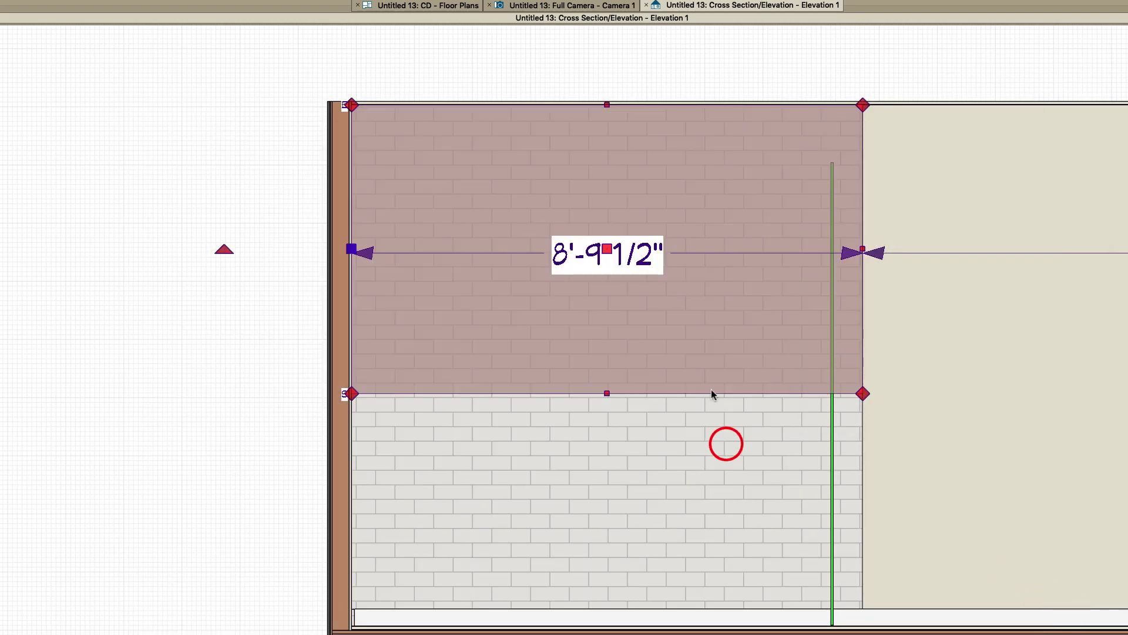
pyautogui.press('Escape')
pyautogui.click(579, 312)
pyautogui.press('Escape')
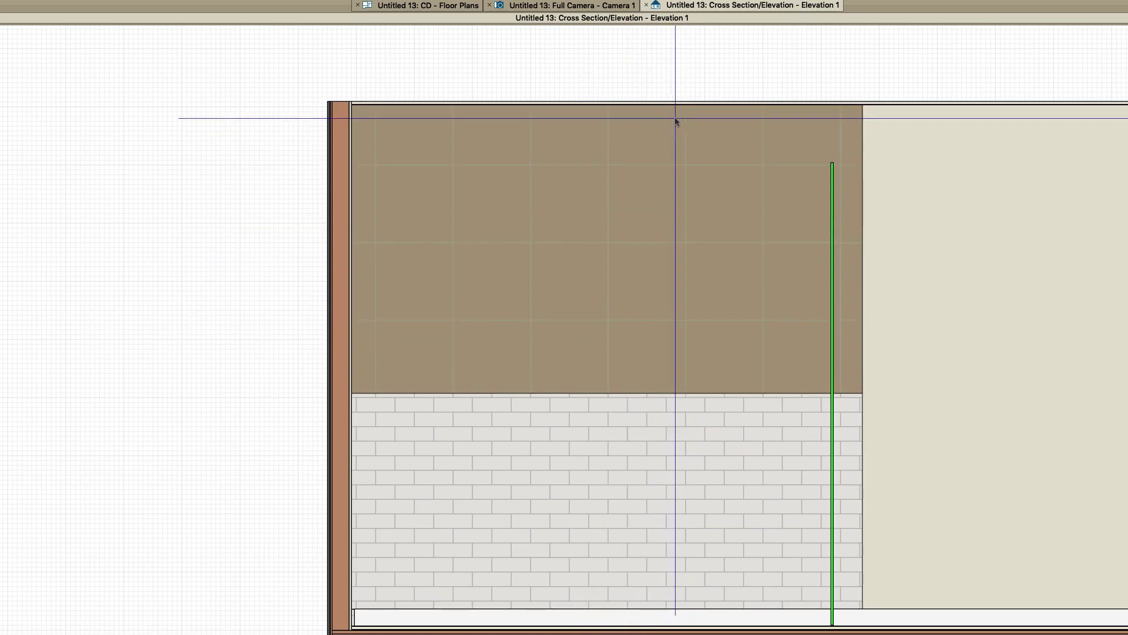
pyautogui.click(589, 5)
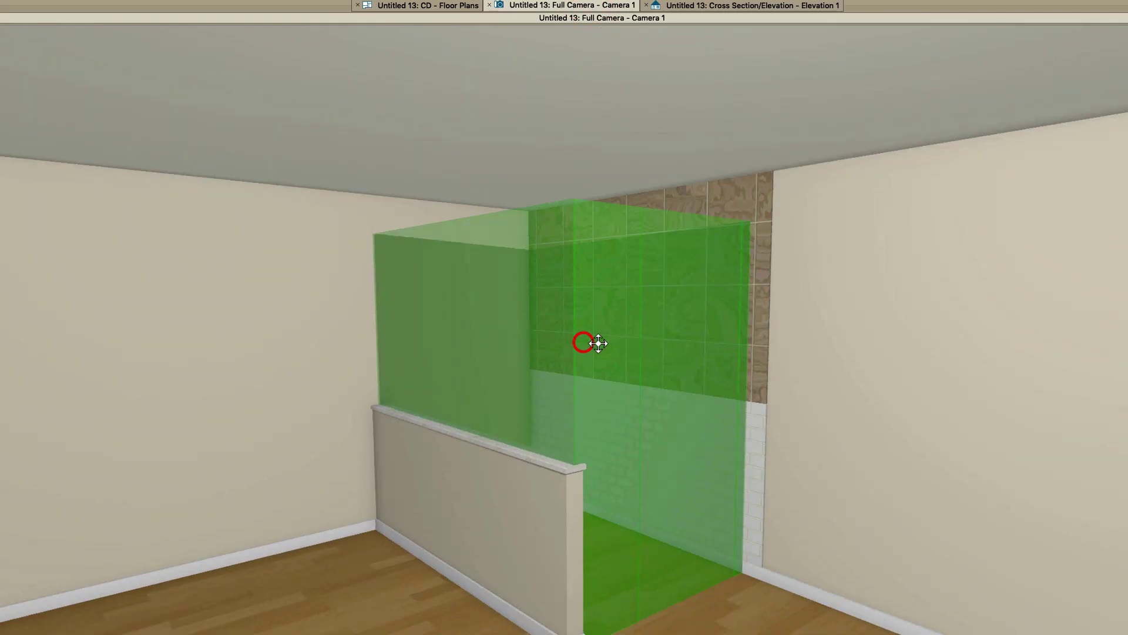
pyautogui.moveTo(598, 343); pyautogui.dragTo(629, 341)
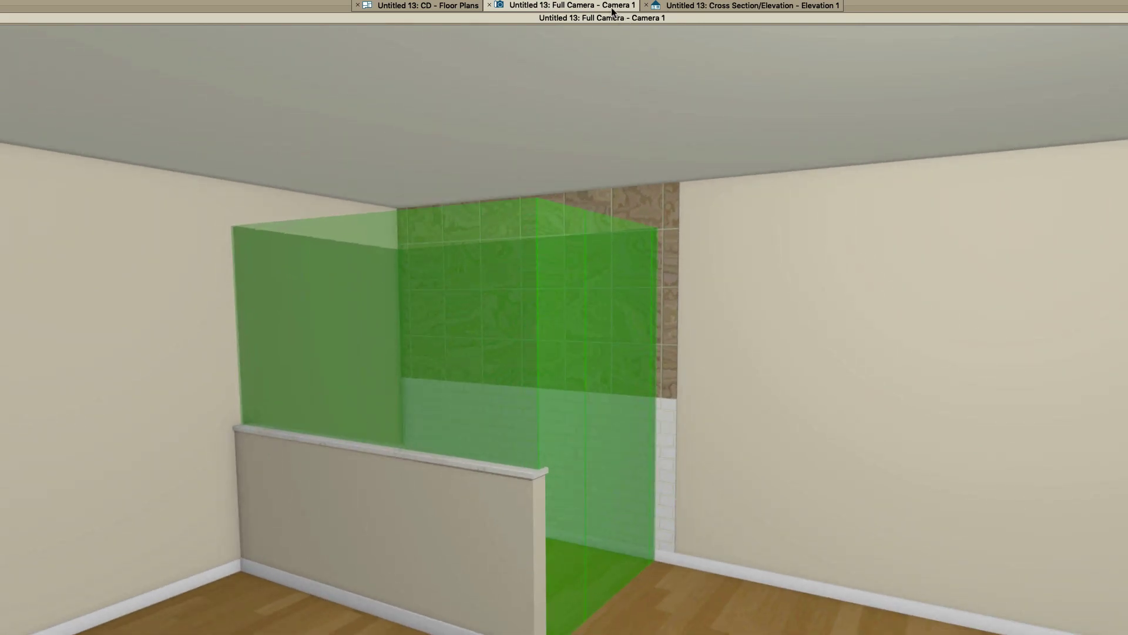
pyautogui.click(701, 7)
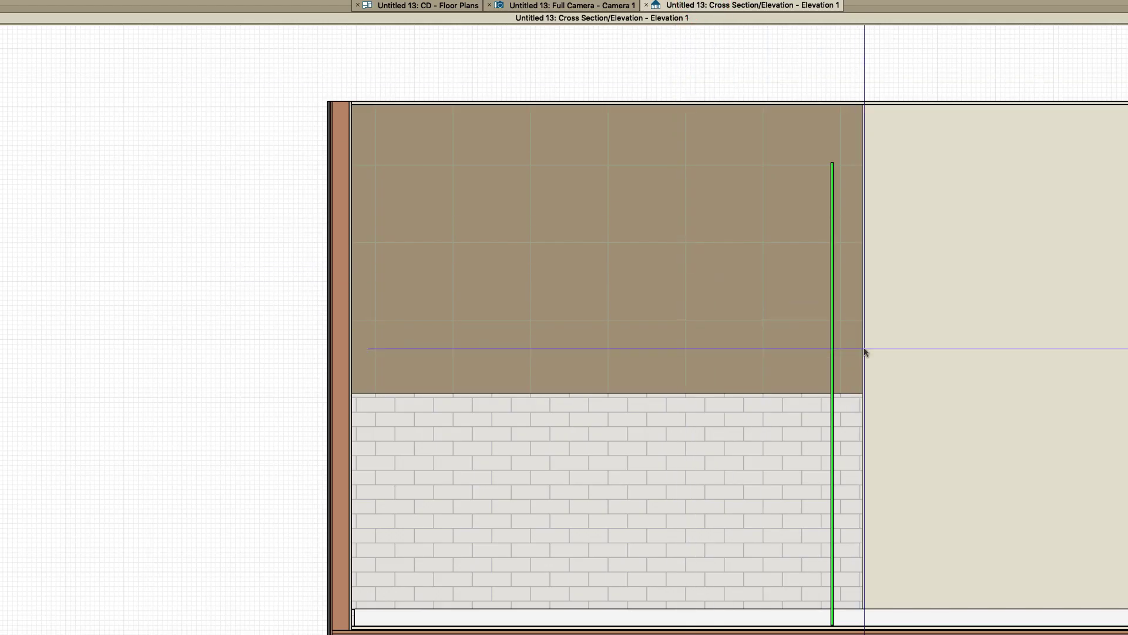
pyautogui.scroll(3, 862, 438)
# Pull the subway tile region's right edge to the glass wall with an exact offset, then align the stone region.
pyautogui.click(862, 436)
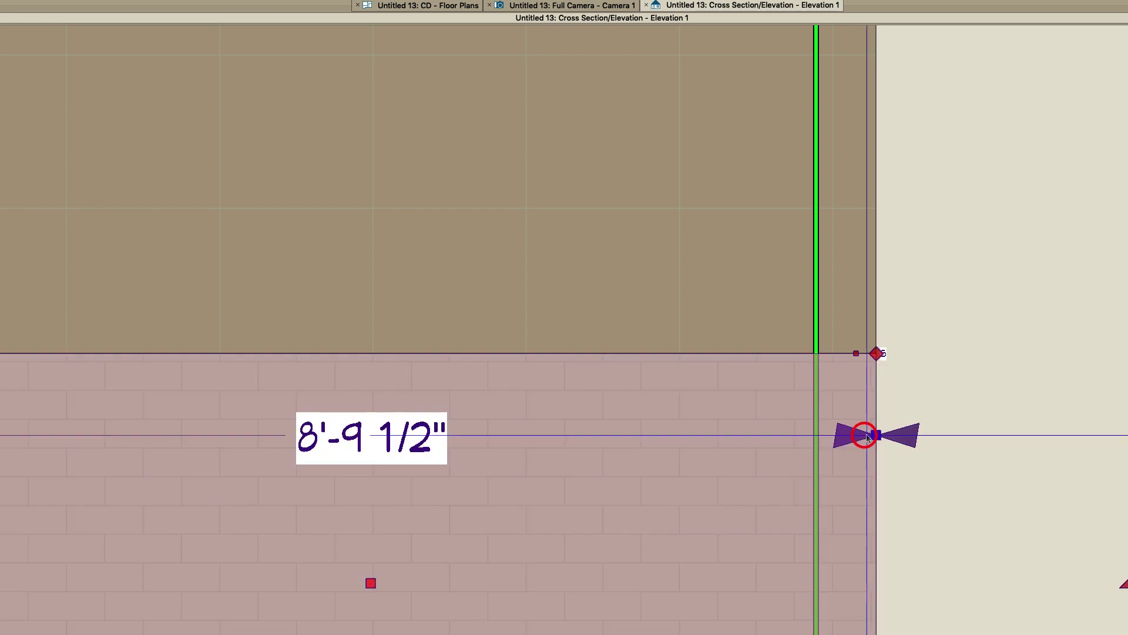
pyautogui.moveTo(875, 437); pyautogui.dragTo(840, 442)
pyautogui.click(822, 442)
pyautogui.press('Tab')
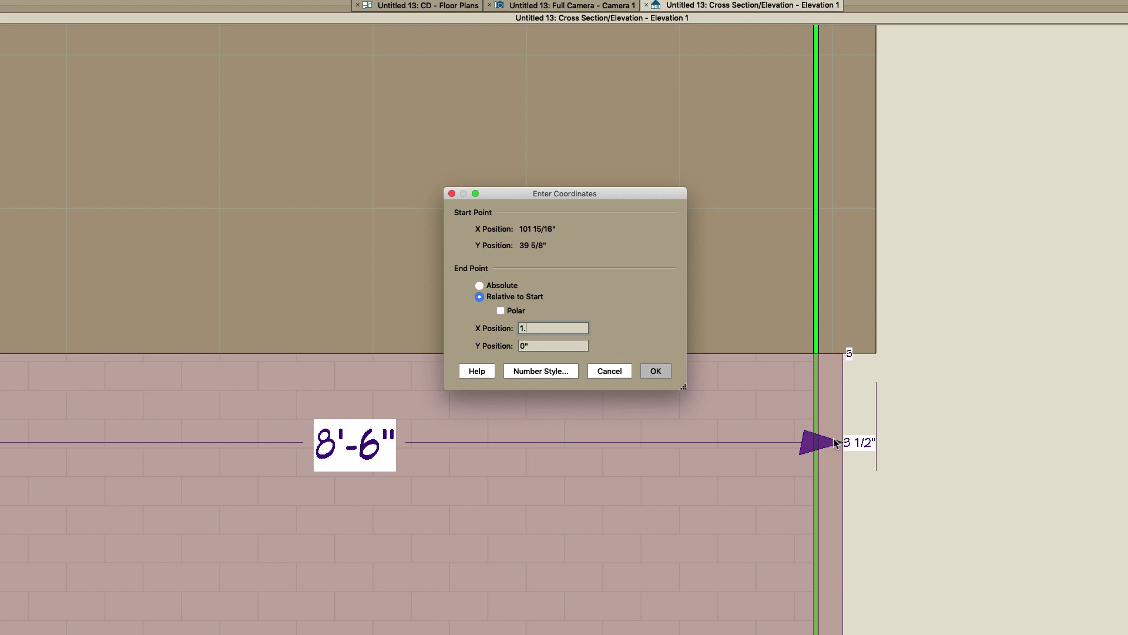
pyautogui.press('Return')
pyautogui.click(858, 331)
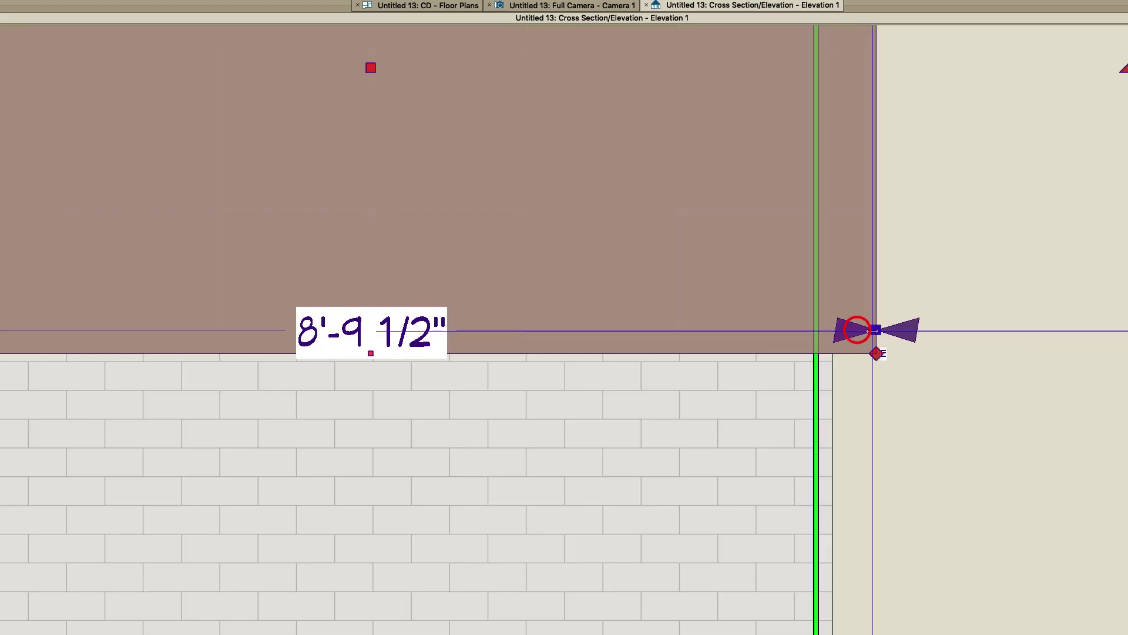
pyautogui.moveTo(876, 328); pyautogui.dragTo(833, 353)
pyautogui.press('Escape')
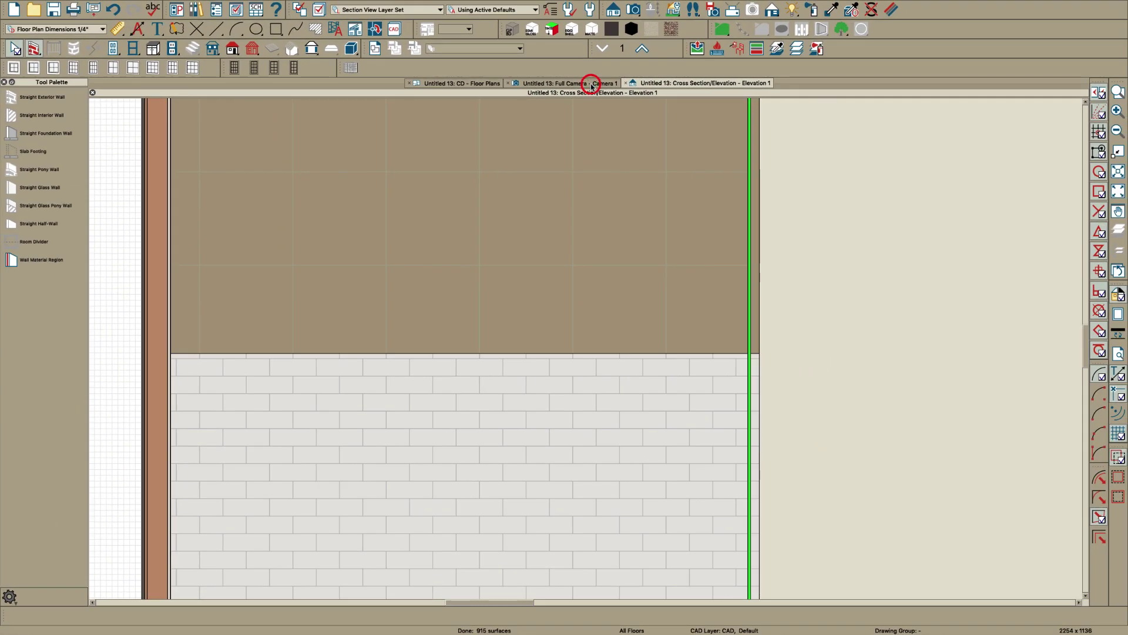
# In the shower room's specification, turn off Use Floor Default and delete the base molding.
pyautogui.click(591, 84)
pyautogui.moveTo(594, 325); pyautogui.dragTo(549, 322)
pyautogui.moveTo(660, 393); pyautogui.dragTo(648, 386)
pyautogui.click(471, 83)
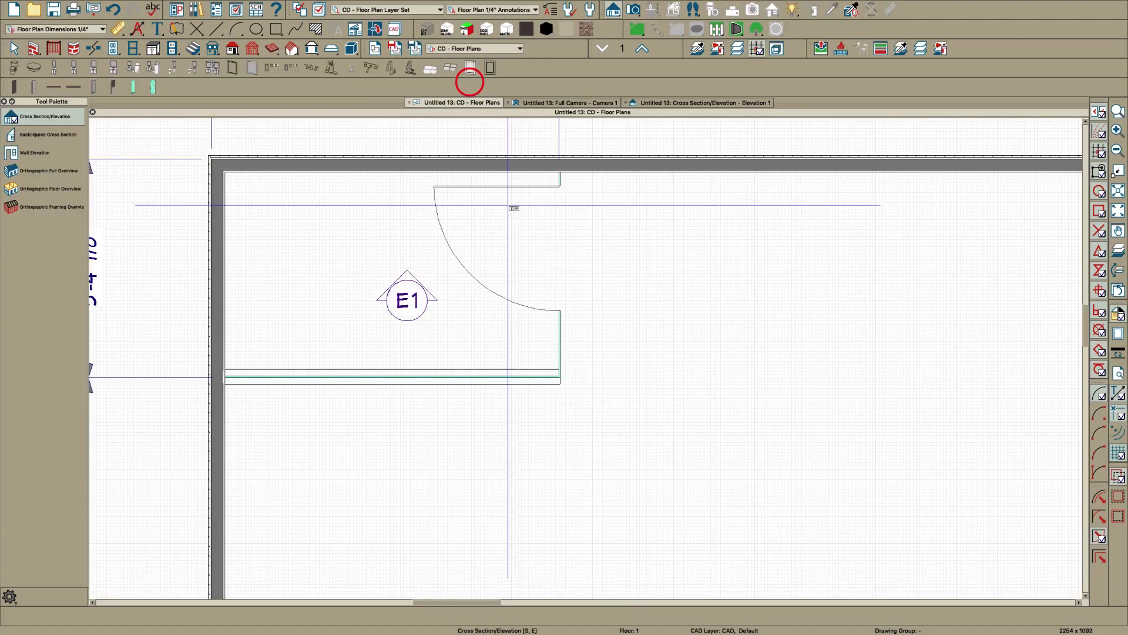
pyautogui.click(452, 314)
pyautogui.doubleClick(452, 314)
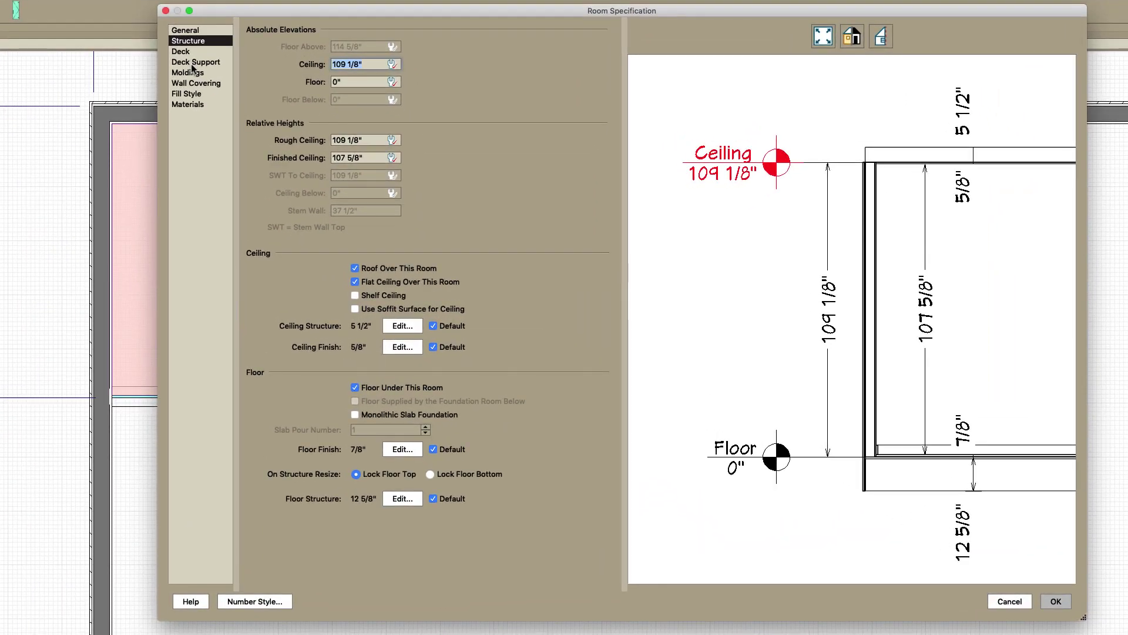
pyautogui.click(189, 72)
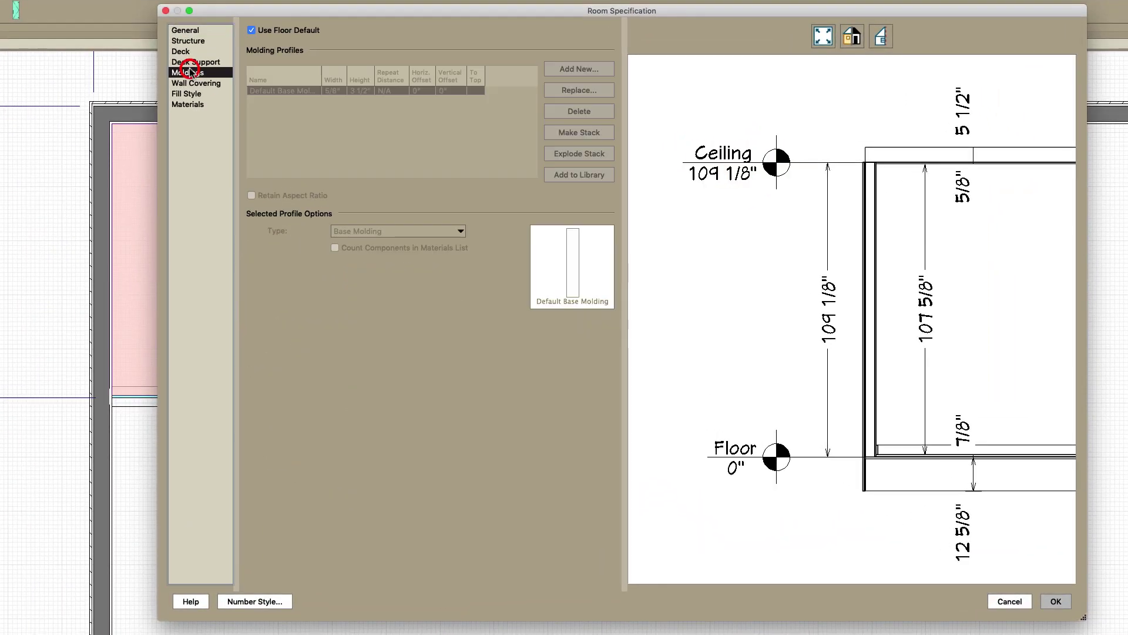
pyautogui.click(270, 33)
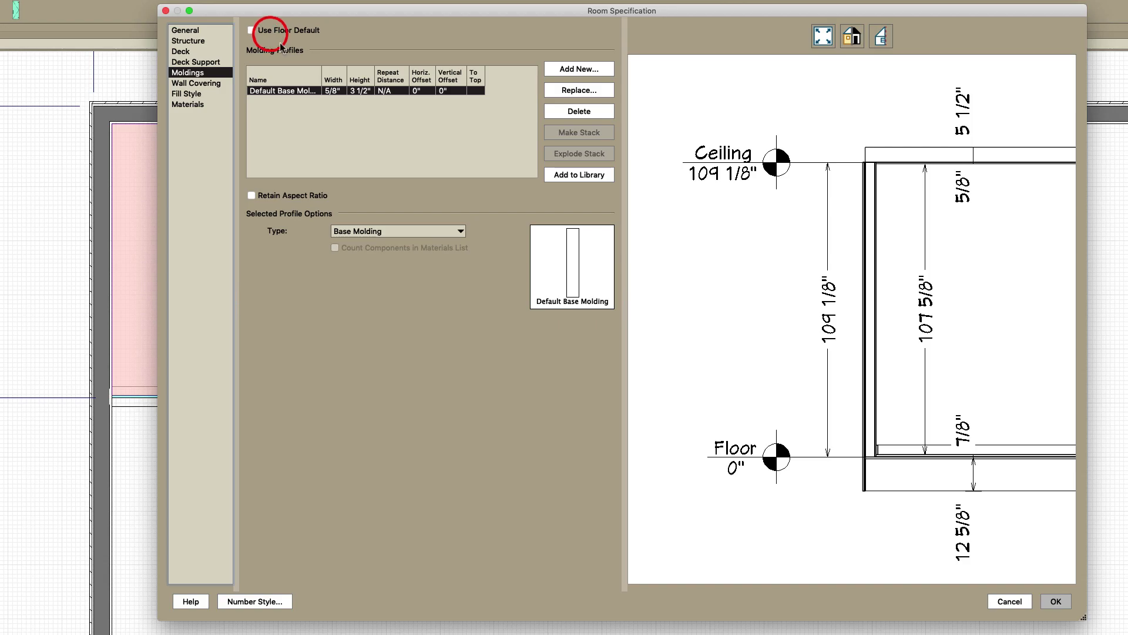
pyautogui.click(585, 112)
pyautogui.click(1058, 602)
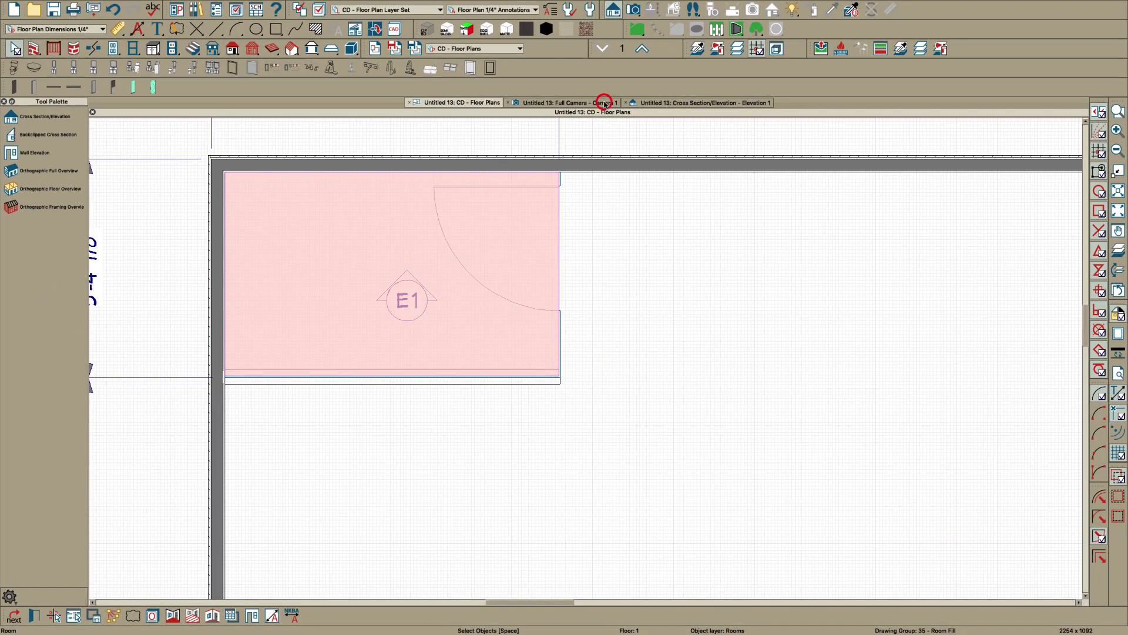
# Orbit the Full Camera - Camera 1 view to inspect the green glass shower without baseboard.
pyautogui.click(604, 103)
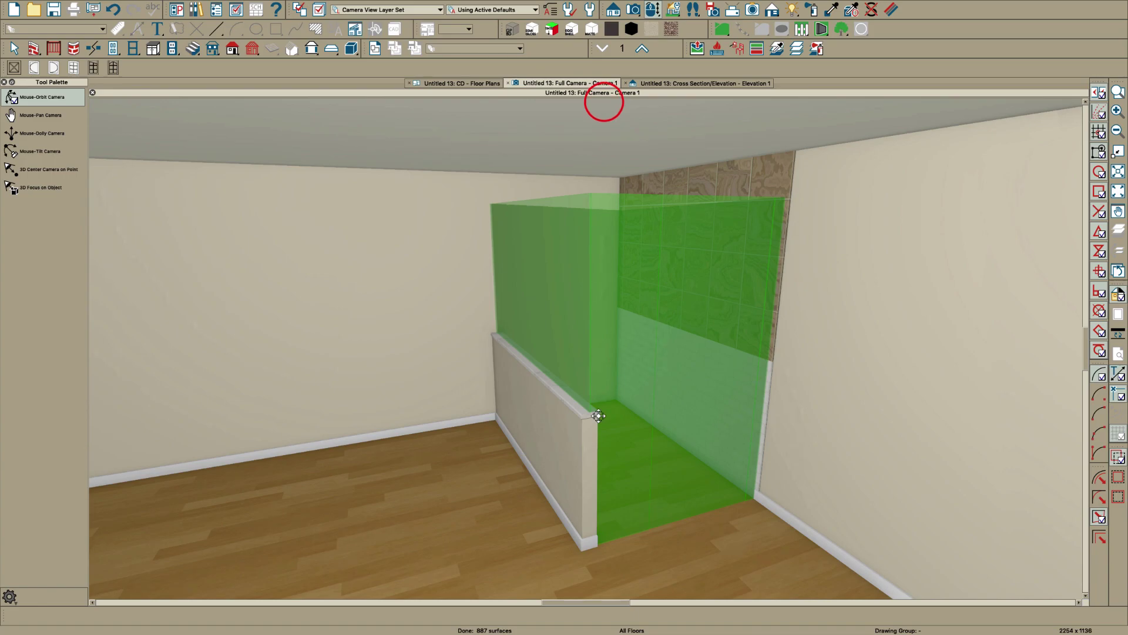
pyautogui.moveTo(601, 417); pyautogui.dragTo(612, 411)
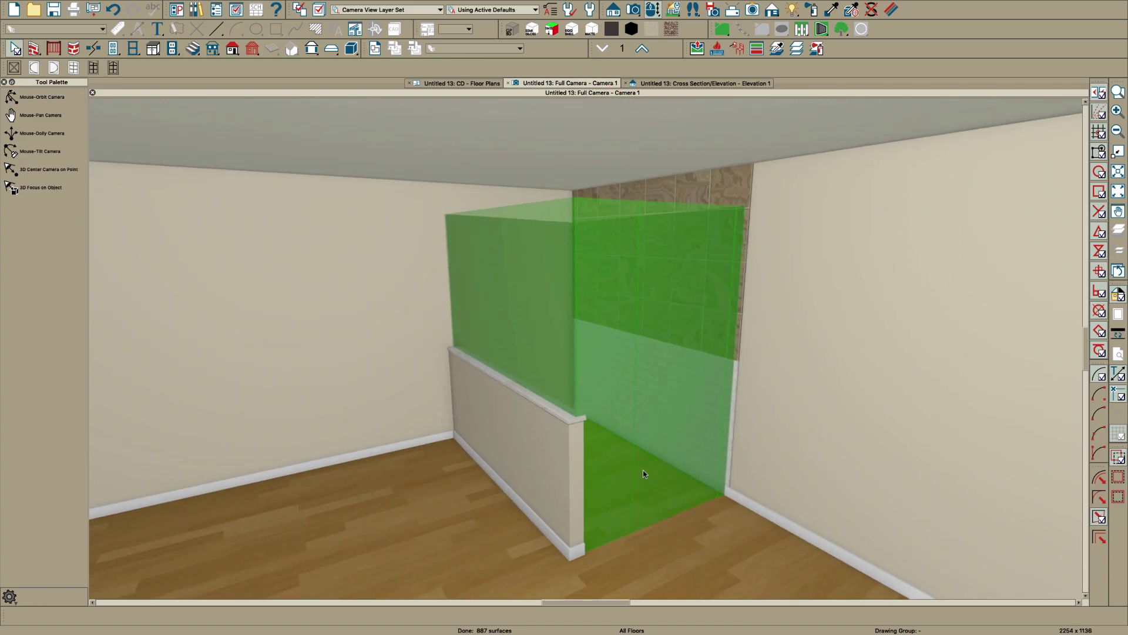